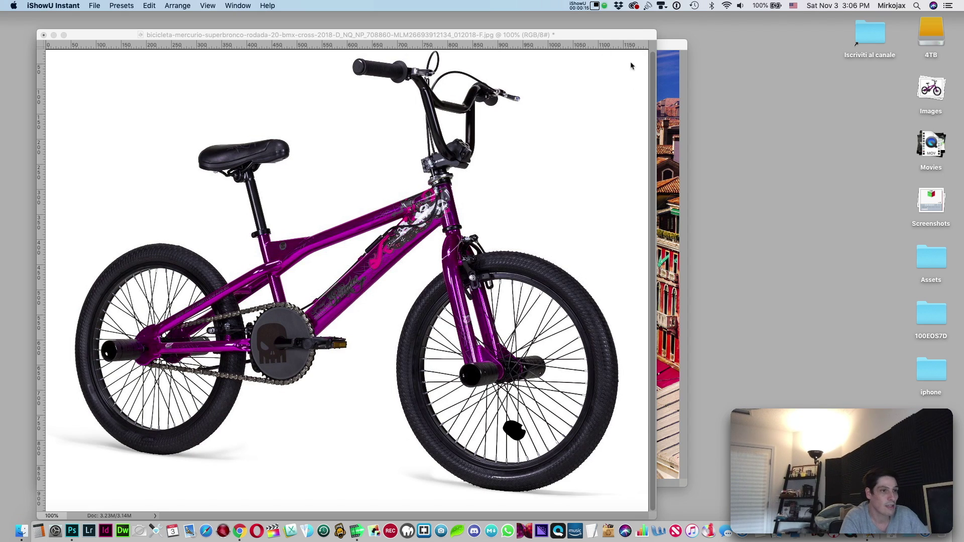
Make the Venice canal photo the active window, in front of the BMX bike image
left_click(675, 44)
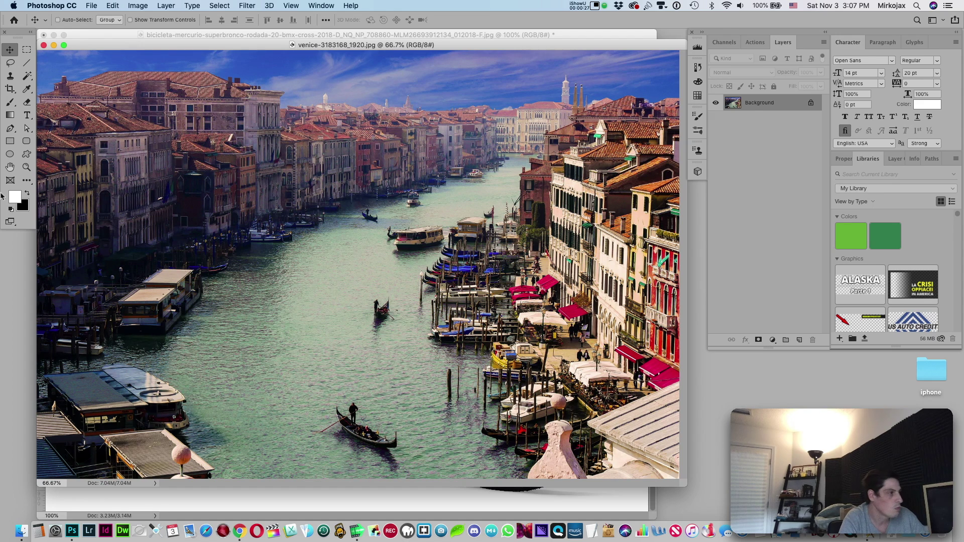
Try cloning water over the mid-canal gondola, then undo the stroke
left_click(11, 76)
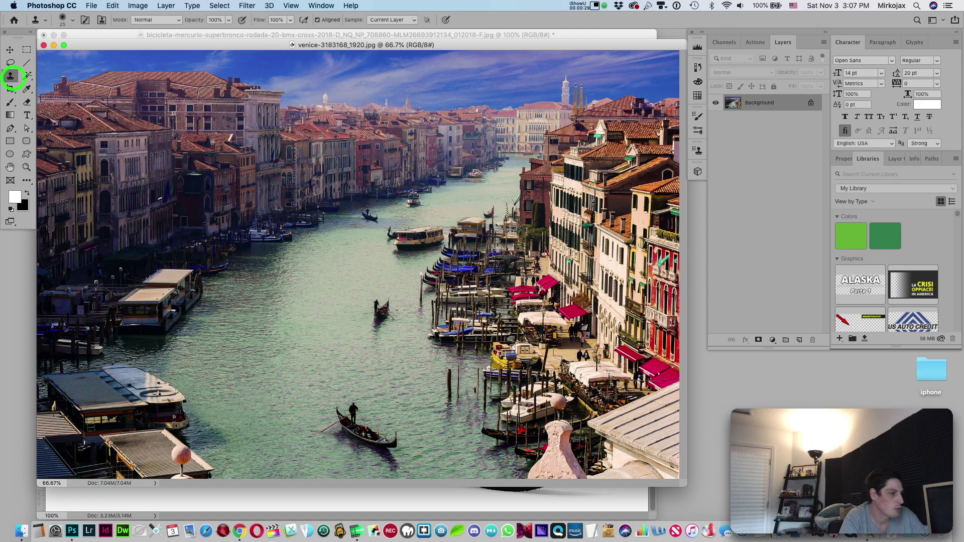
left_click_drag(376, 305, 393, 319)
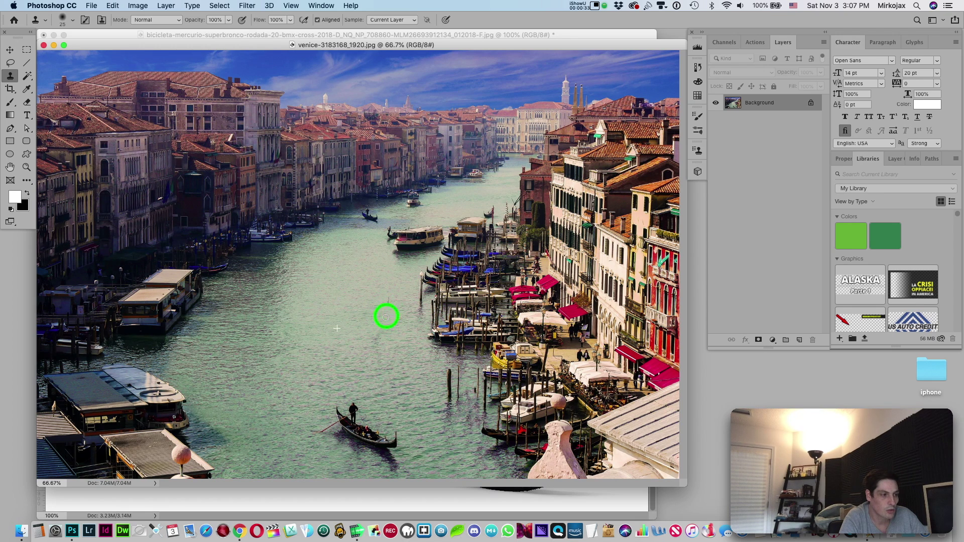
key("super+z")
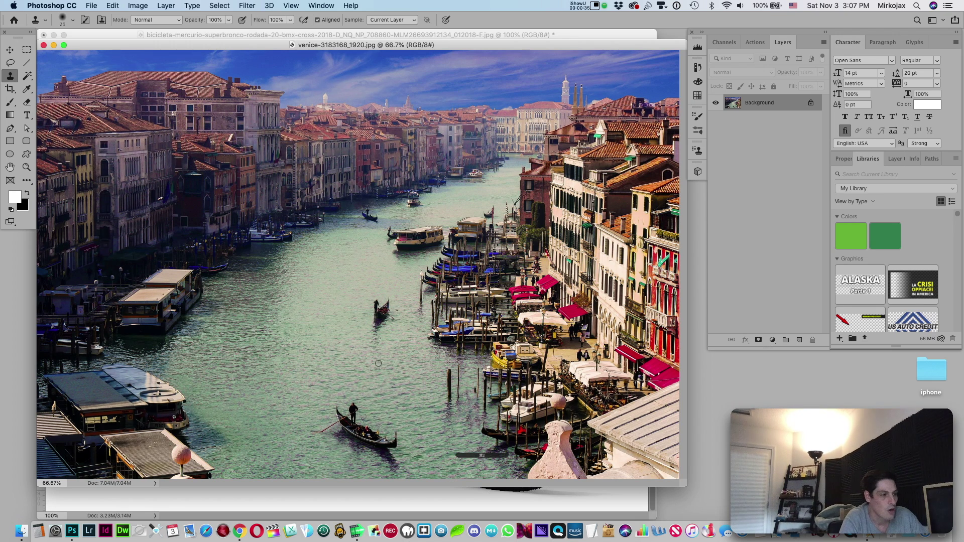
Lasso around the mid-canal gondola and bring up Edit > Fill for the selection
left_click(10, 63)
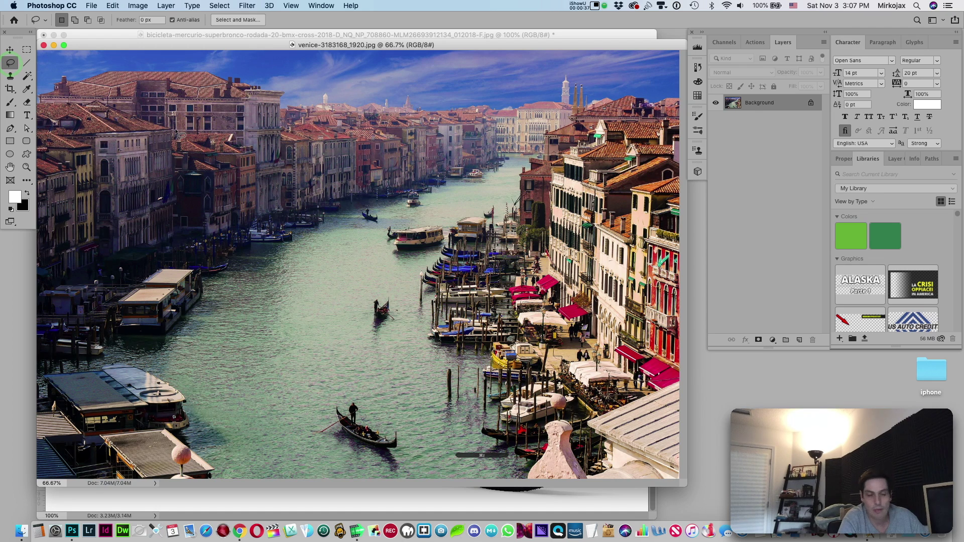
left_click(401, 303)
mouse_move(405, 323)
left_mouse_down()
mouse_move(361, 333)
mouse_move(355, 312)
mouse_move(375, 295)
mouse_move(392, 297)
left_mouse_up()
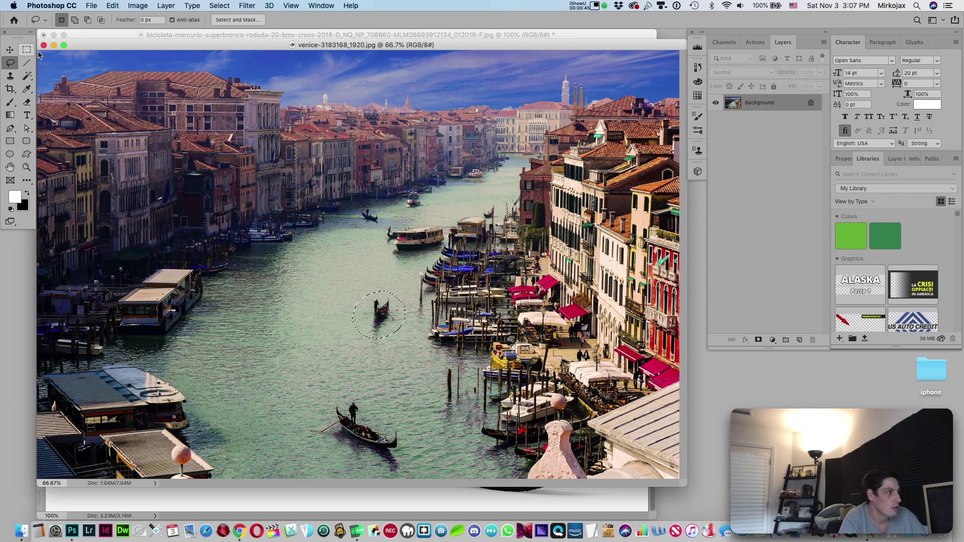
left_click(113, 5)
left_click(140, 167)
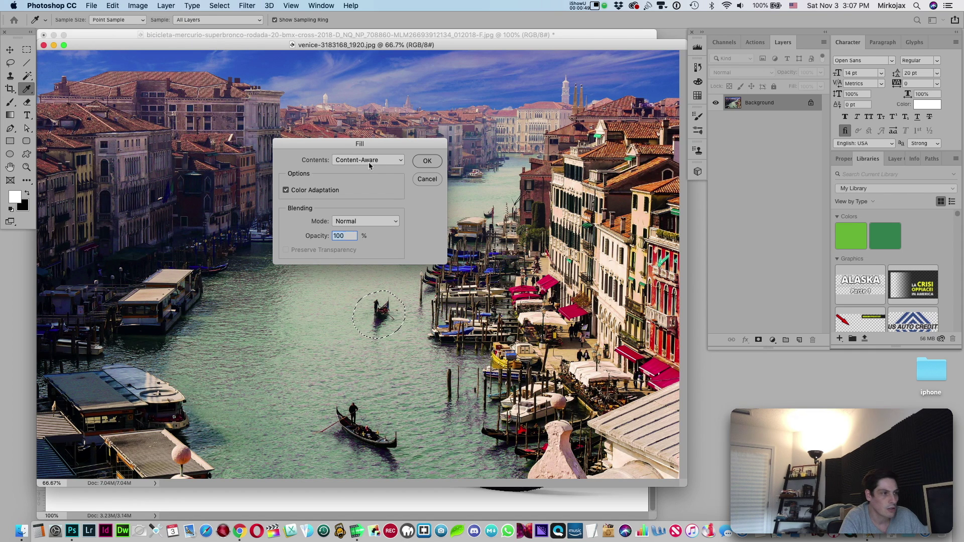
Confirm the Content-Aware fill on the gondola selection
left_click(427, 161)
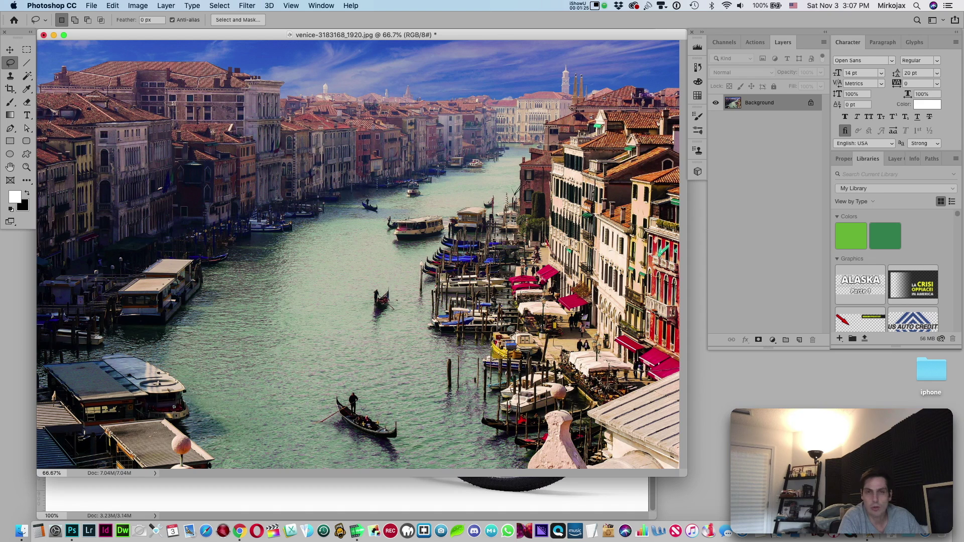
Lasso the small mid-canal gondola again and launch Edit > Content-Aware Fill
left_click_drag(465, 281, 456, 291)
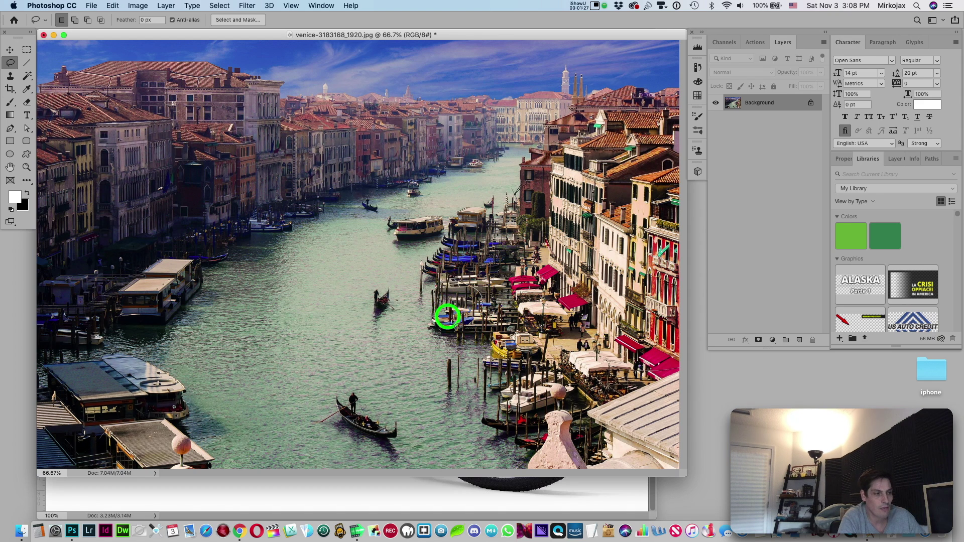
left_click(389, 281)
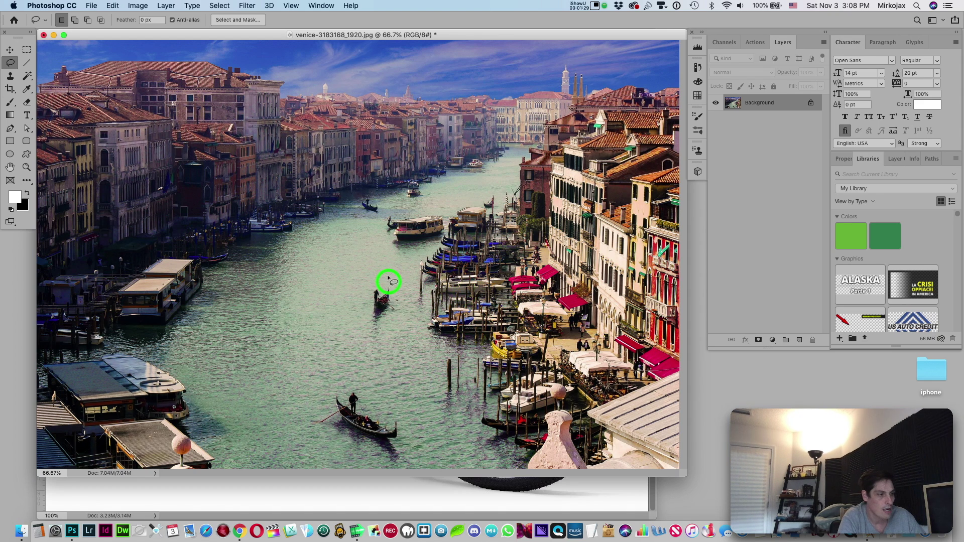
left_click_drag(405, 291, 393, 275)
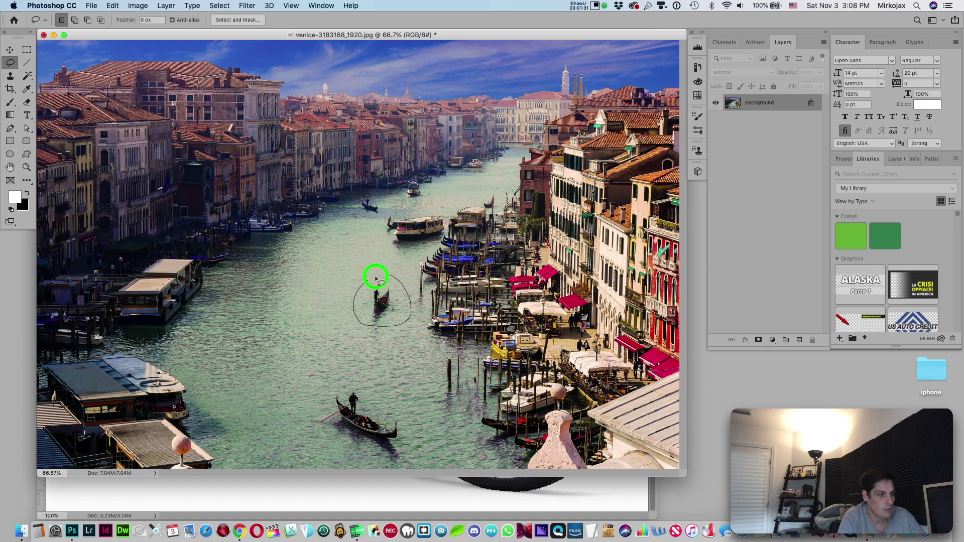
left_click(112, 6)
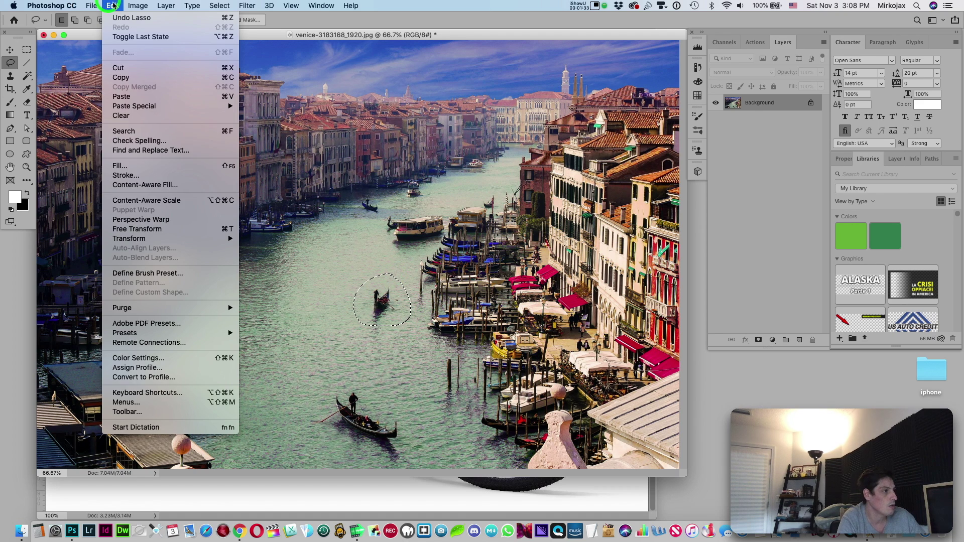
left_click(148, 186)
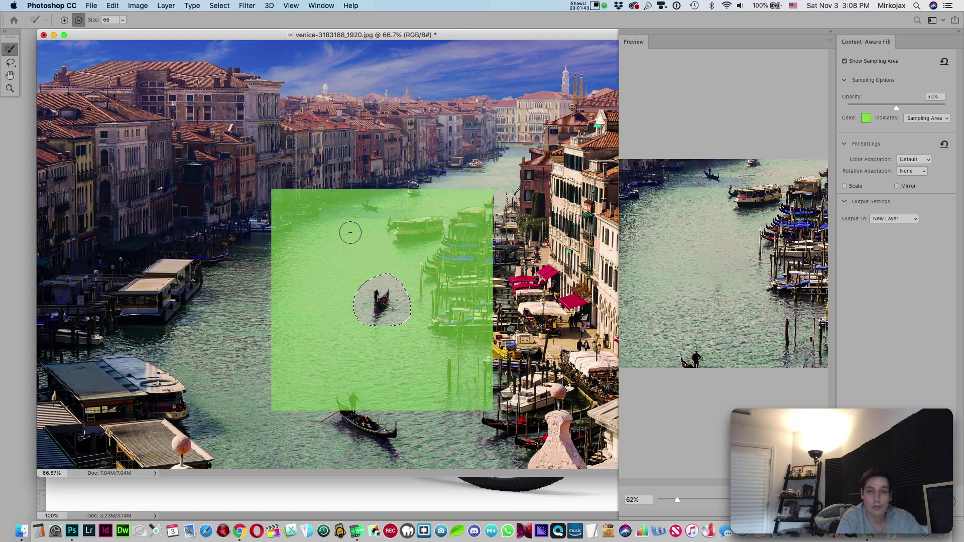
With a larger sampling brush, remove the moored boats, top-left boats and vaporetto from sampling
mouse_move(465, 257)
left_mouse_down()
mouse_move(451, 313)
mouse_move(473, 322)
mouse_move(492, 301)
mouse_move(493, 205)
mouse_move(394, 228)
mouse_move(458, 228)
mouse_move(411, 200)
mouse_move(338, 204)
left_mouse_up()
key("bracketright")
key("bracketright")
key("bracketright")
key("bracketright")
mouse_move(280, 189)
left_mouse_down()
mouse_move(420, 189)
mouse_move(407, 195)
mouse_move(425, 221)
mouse_move(443, 182)
left_mouse_up()
mouse_move(452, 351)
left_mouse_down()
mouse_move(467, 391)
mouse_move(490, 404)
left_mouse_up()
Trim the posts and lower gondola from sampling, then cancel Content-Aware Fill unapplied
left_click_drag(345, 409, 353, 412)
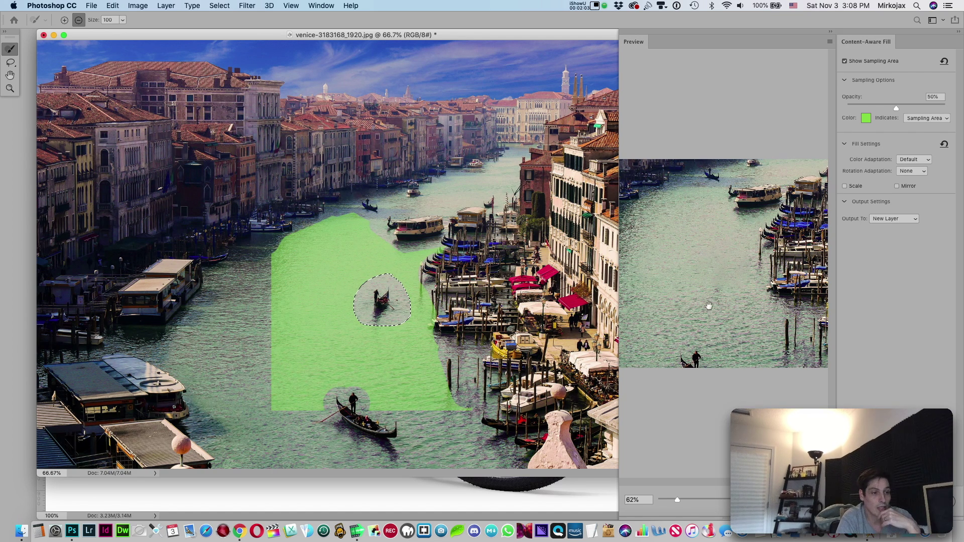
left_click_drag(300, 403, 281, 408)
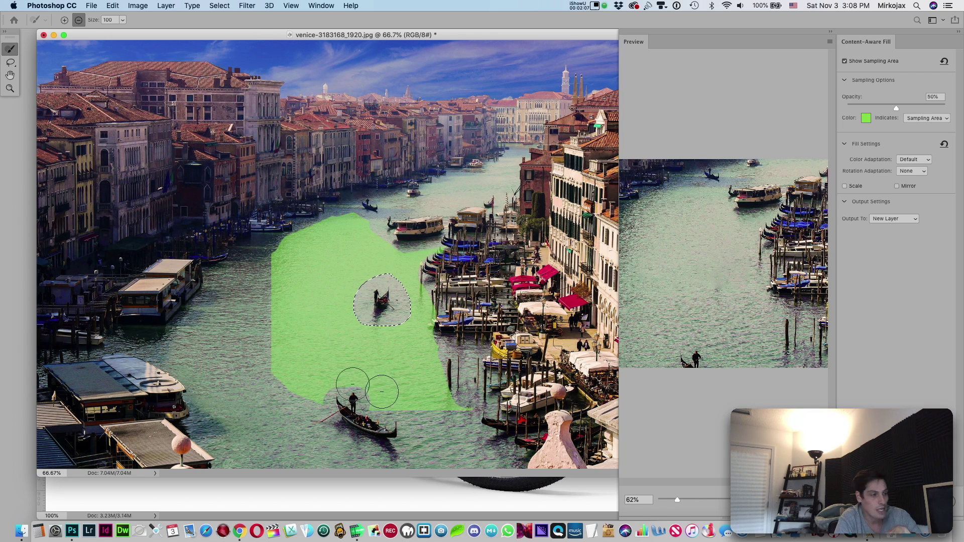
mouse_move(318, 400)
left_mouse_down()
mouse_move(400, 424)
mouse_move(435, 395)
mouse_move(422, 236)
mouse_move(448, 258)
left_mouse_up()
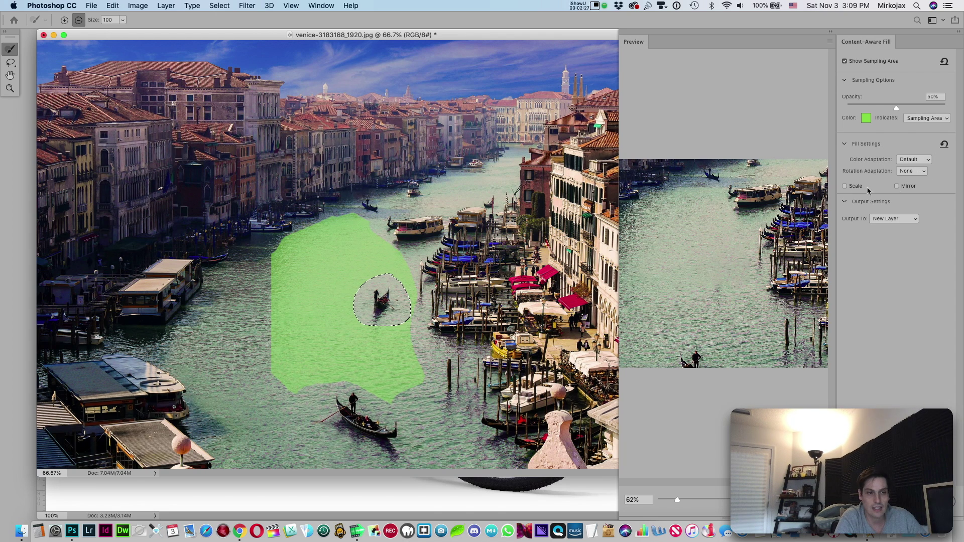
key("Escape")
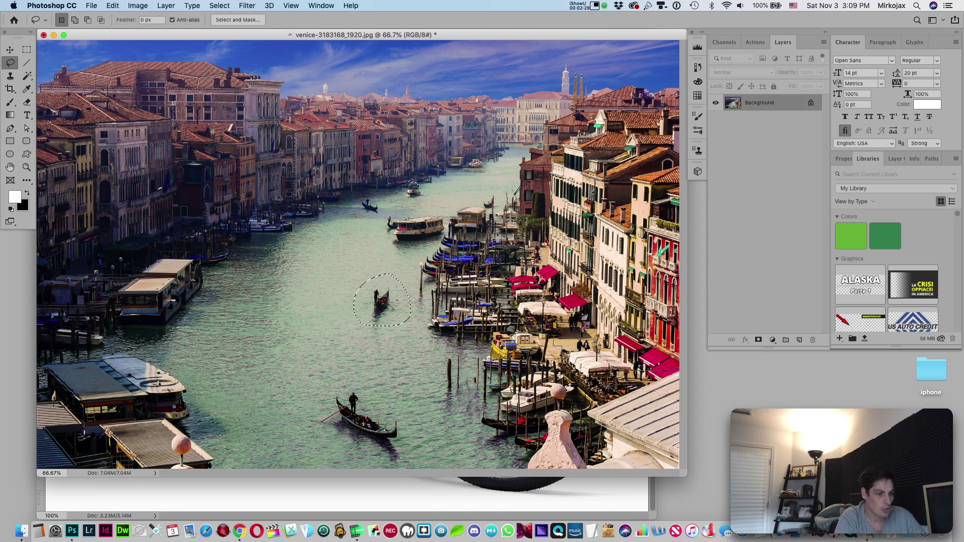
Make the BMX bike photo the active document instead of the Venice image
left_click(373, 492)
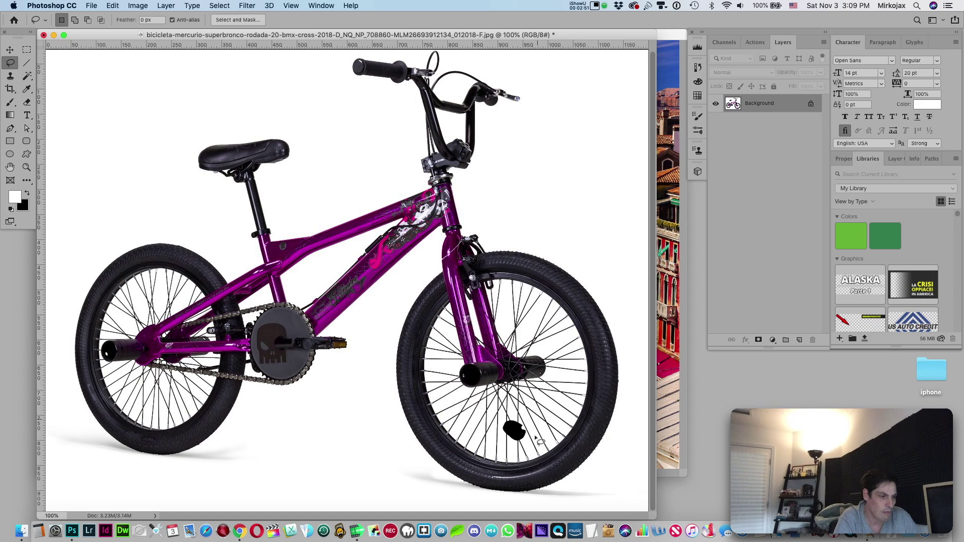
Select the black blob on the bike's front wheel and launch Edit > Content-Aware Fill
left_click(516, 418)
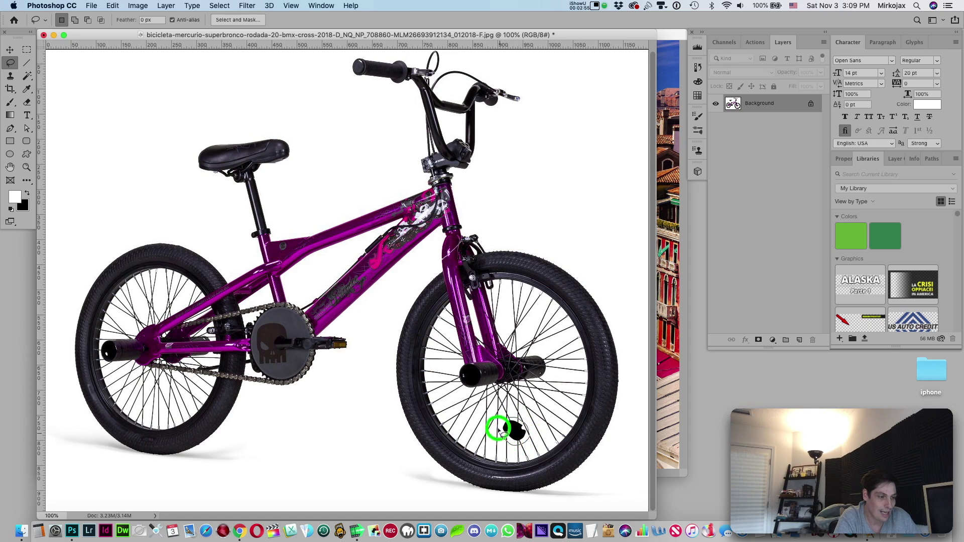
left_click(109, 5)
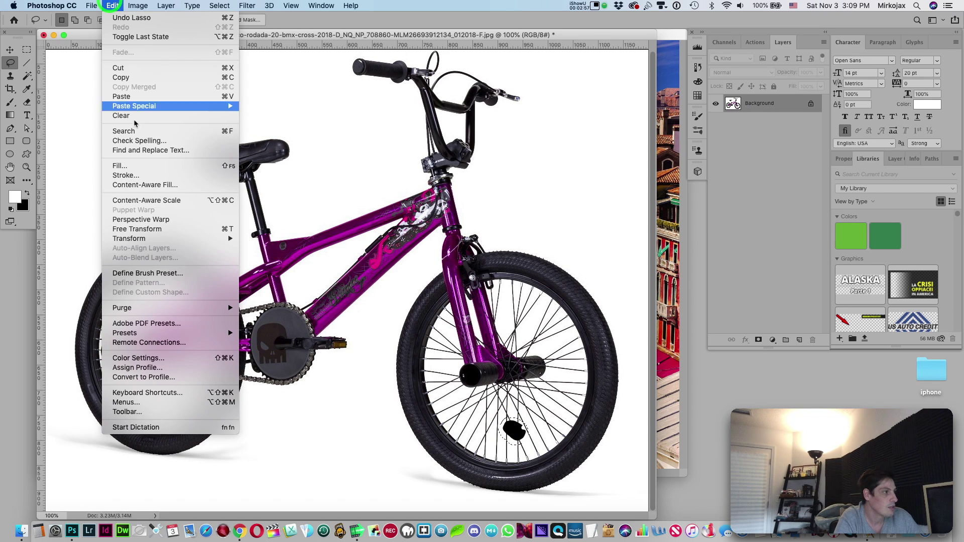
left_click(134, 181)
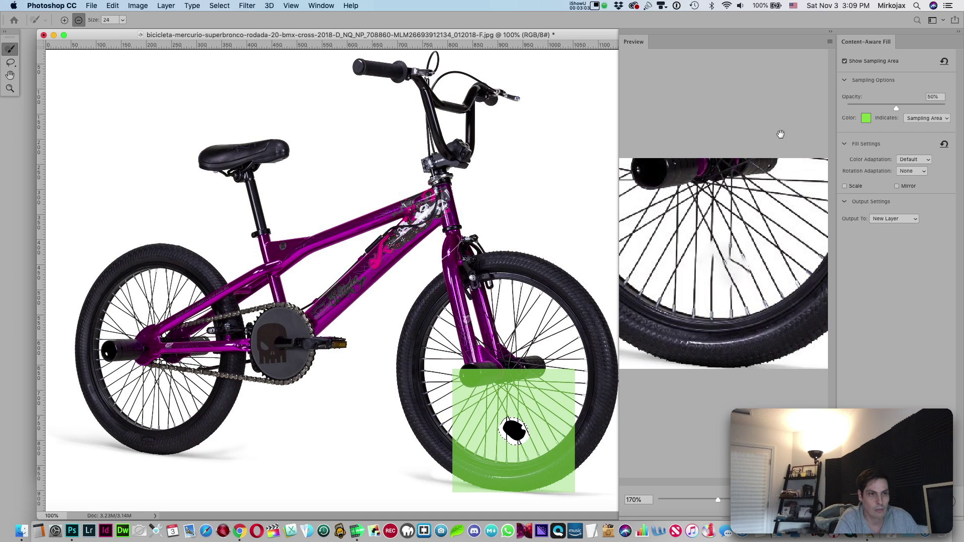
Set Rotation Adaptation to Full and enable Mirror in the fill settings
left_click(908, 171)
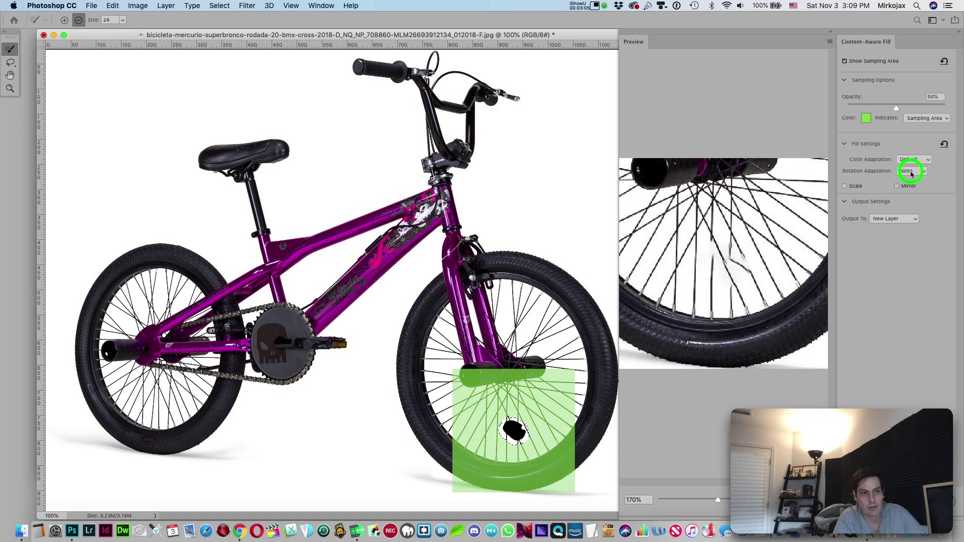
left_click(911, 202)
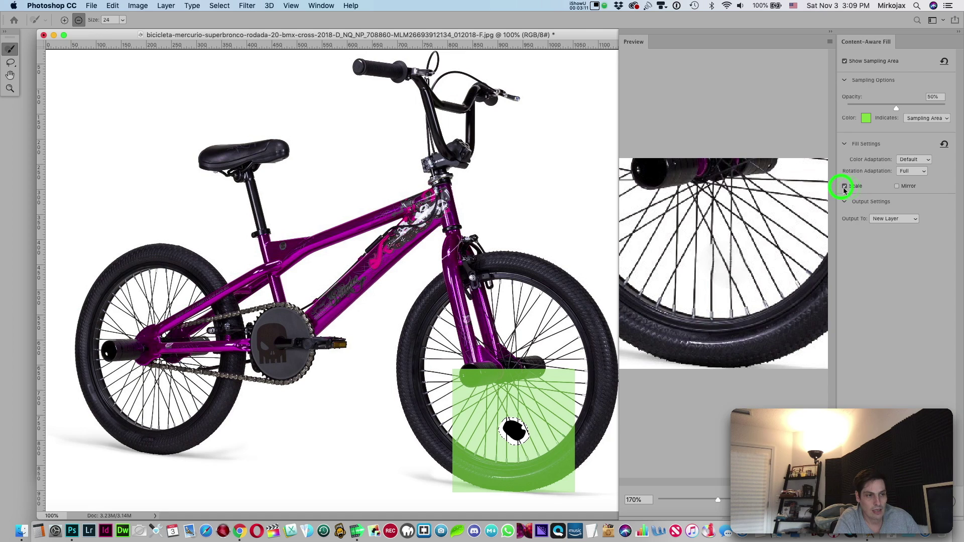
left_click(898, 187)
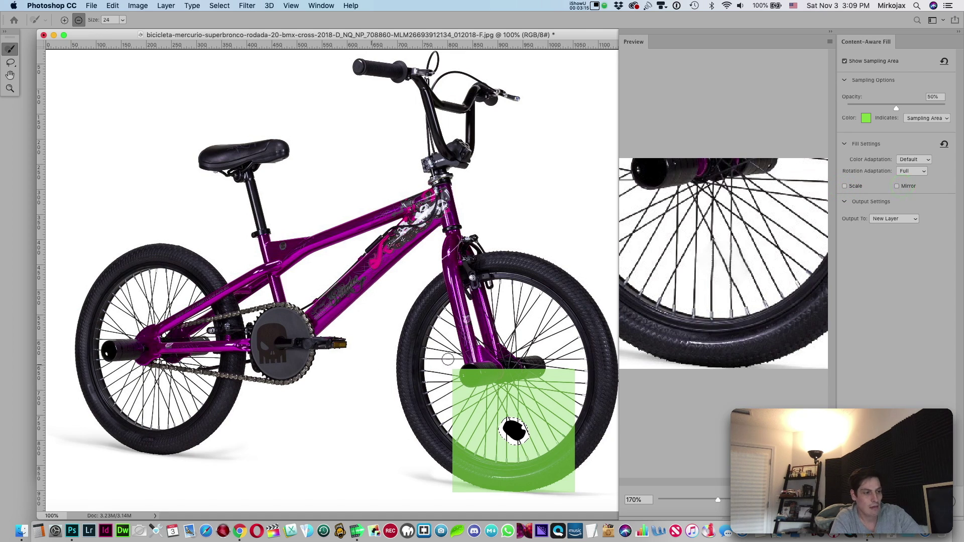
Enlarge the sampling brush and trim sampling away from the hub, lower tire and rim edge
key("bracketright")
left_click_drag(467, 374, 541, 376)
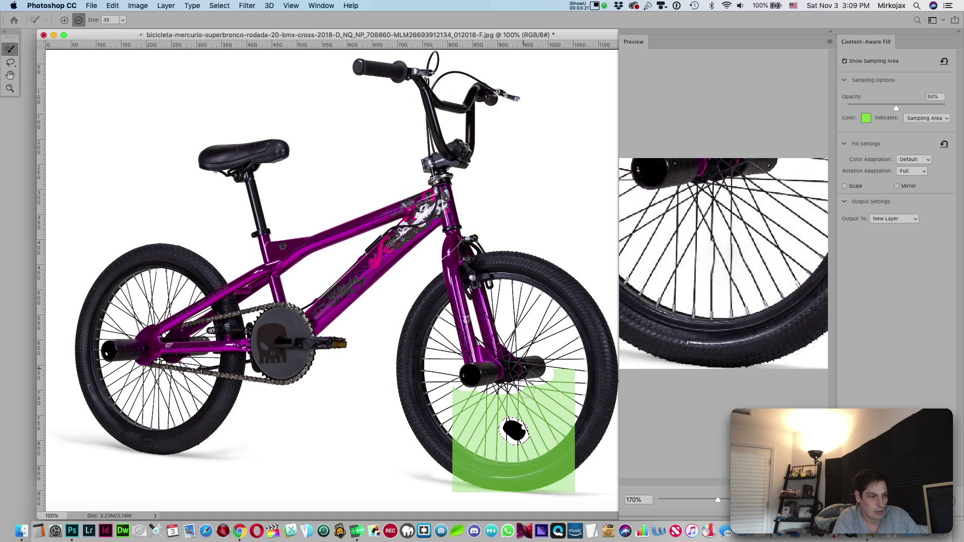
left_click_drag(448, 448, 555, 481)
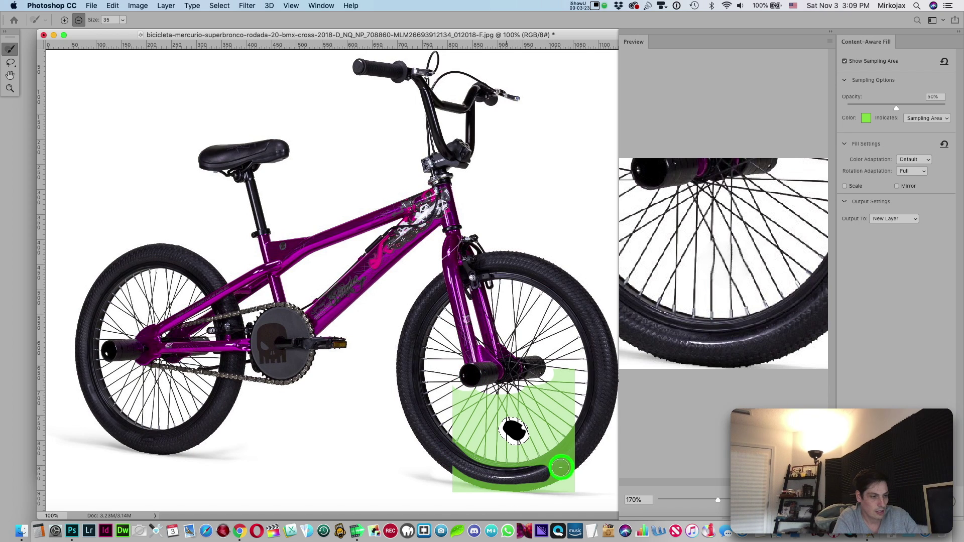
mouse_move(460, 488)
left_mouse_down()
mouse_move(556, 452)
mouse_move(477, 456)
mouse_move(441, 436)
left_mouse_up()
mouse_move(568, 458)
left_mouse_down()
mouse_move(576, 426)
mouse_move(554, 447)
left_mouse_up()
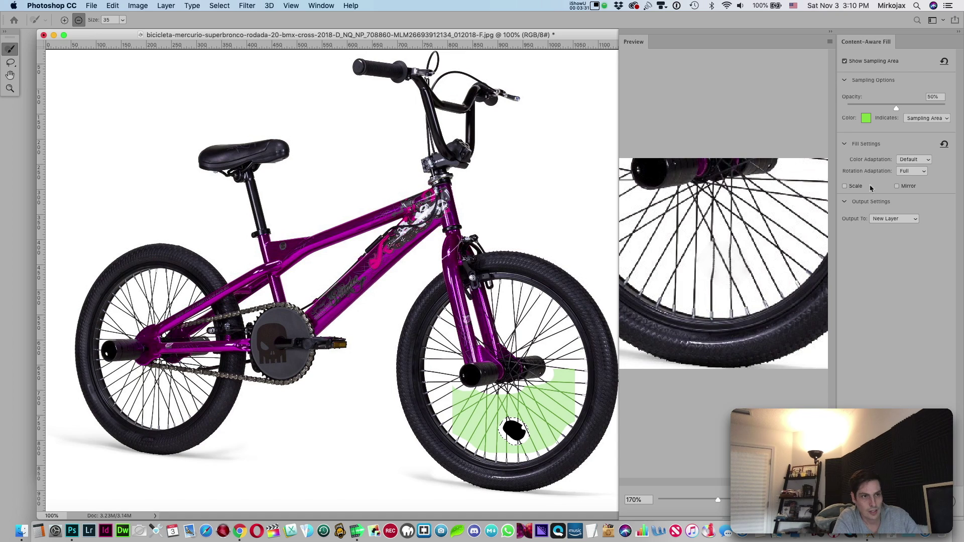
Enable Scale, adjust Mirror, trim sampling off the rim, and apply the fill to a new layer
left_click(845, 187)
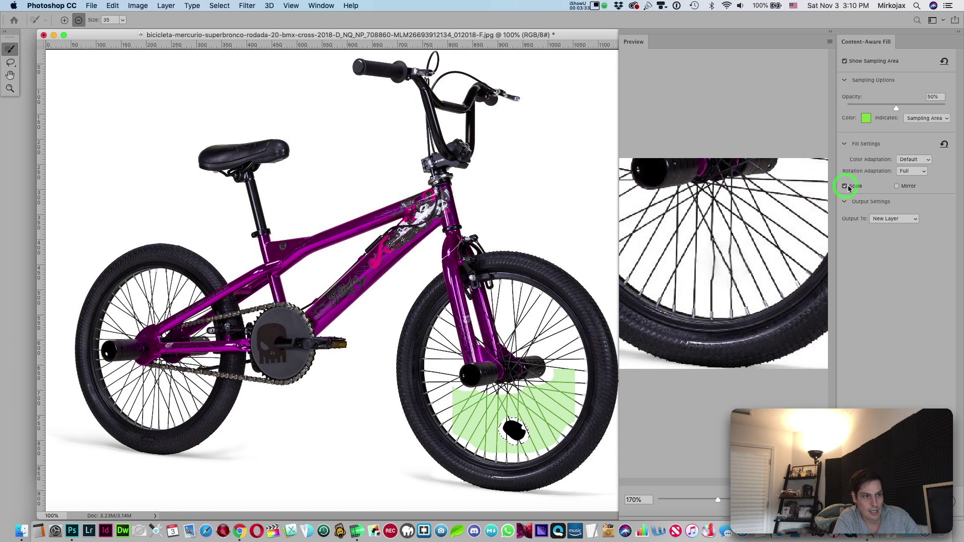
left_click(898, 187)
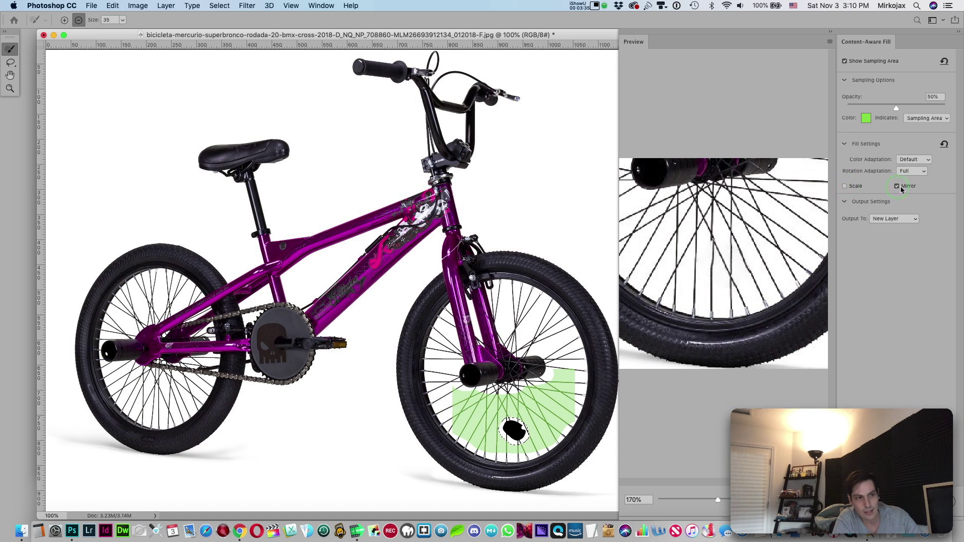
mouse_move(555, 370)
left_mouse_down()
mouse_move(577, 396)
mouse_move(573, 436)
left_mouse_up()
left_click(439, 430)
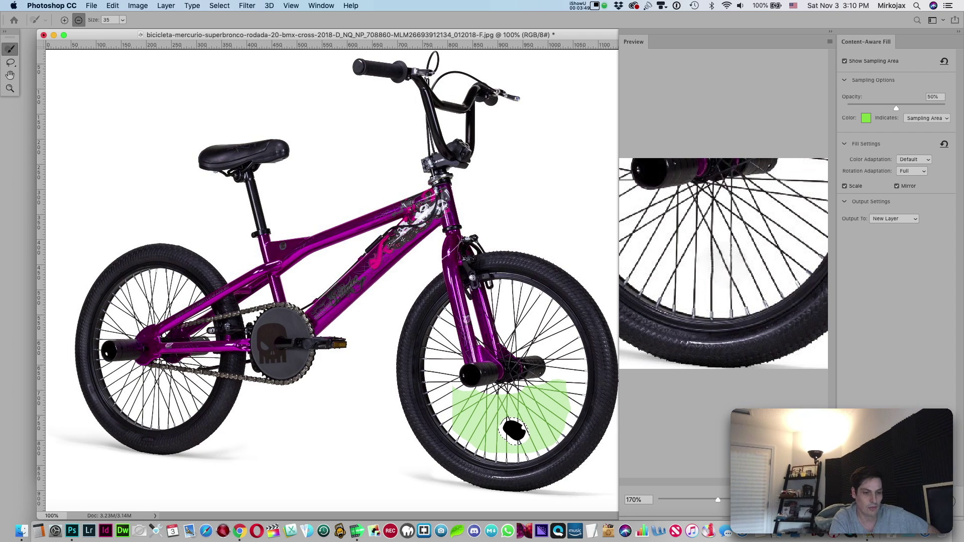
key("Return")
Deselect the filled wheel spot, leaving the patch on its copy layer
key("super+d")
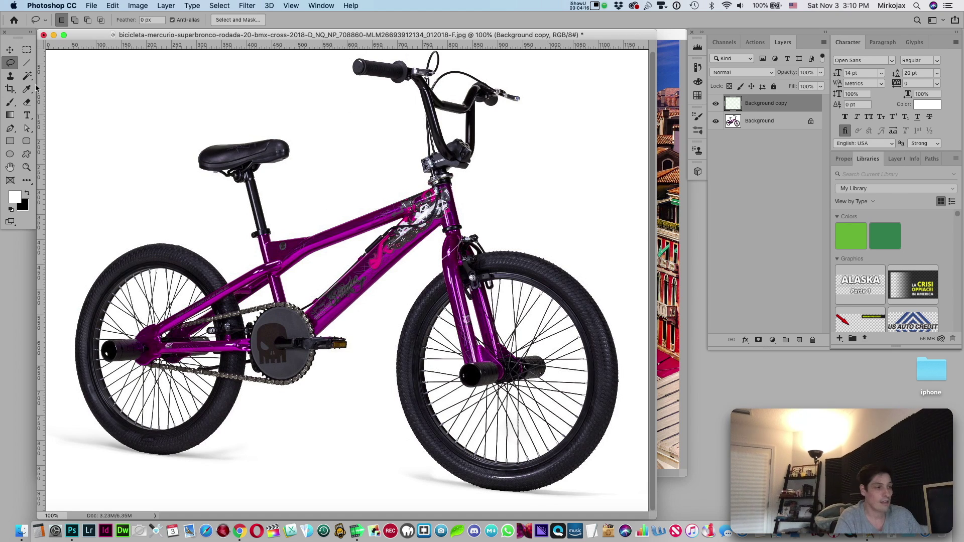
left_click(27, 62)
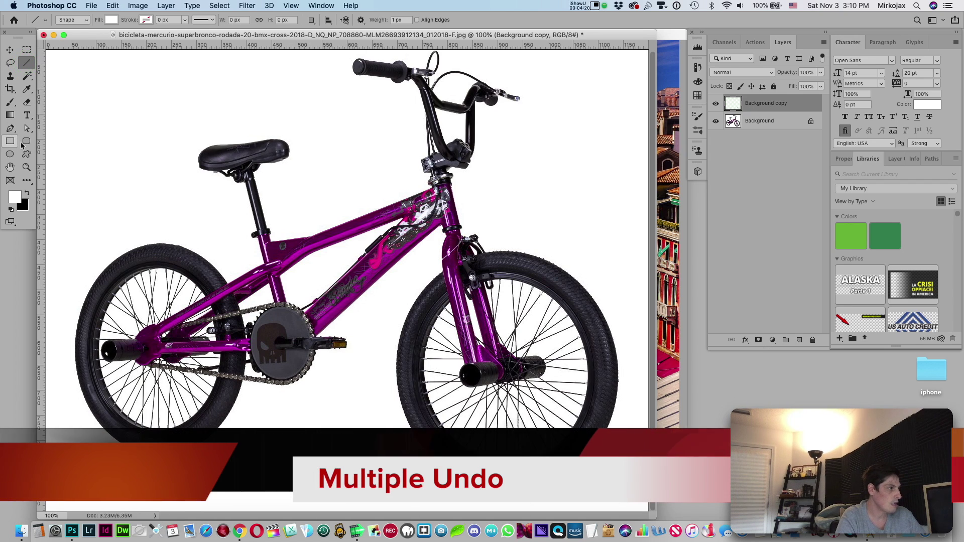
Paint a white brush stroke over the bike, then set the foreground colour to lime green
left_click(10, 102)
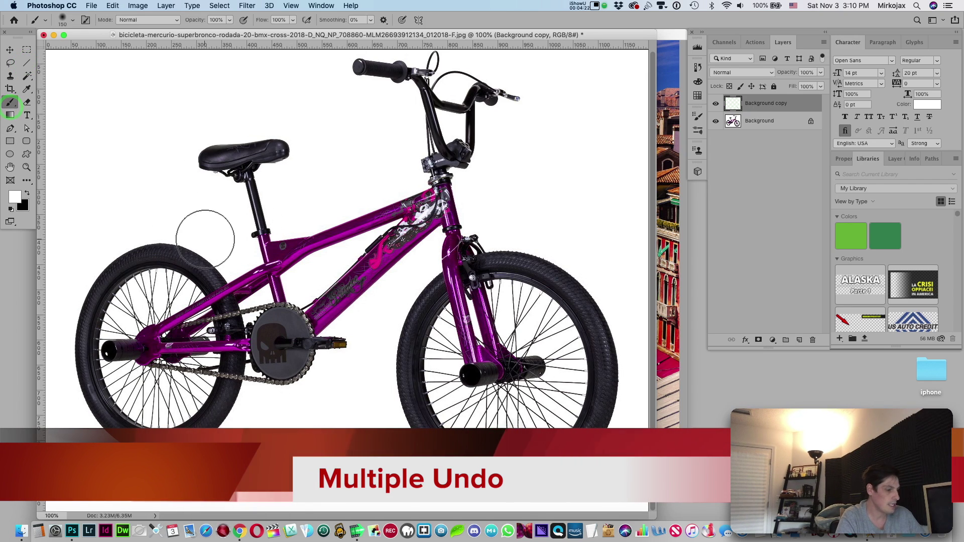
left_click(192, 247)
left_click_drag(387, 229, 451, 130)
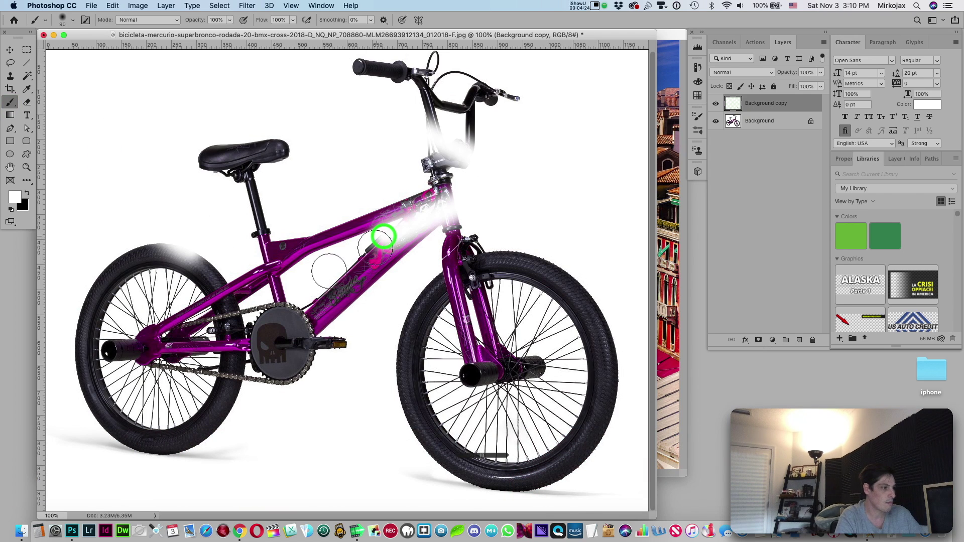
left_click(15, 197)
left_click(737, 367)
left_click(928, 352)
Scribble seven lime-green strokes across the bike
left_click_drag(202, 258, 246, 169)
left_click_drag(371, 195, 372, 301)
left_click_drag(540, 206, 466, 402)
left_click_drag(211, 362, 342, 362)
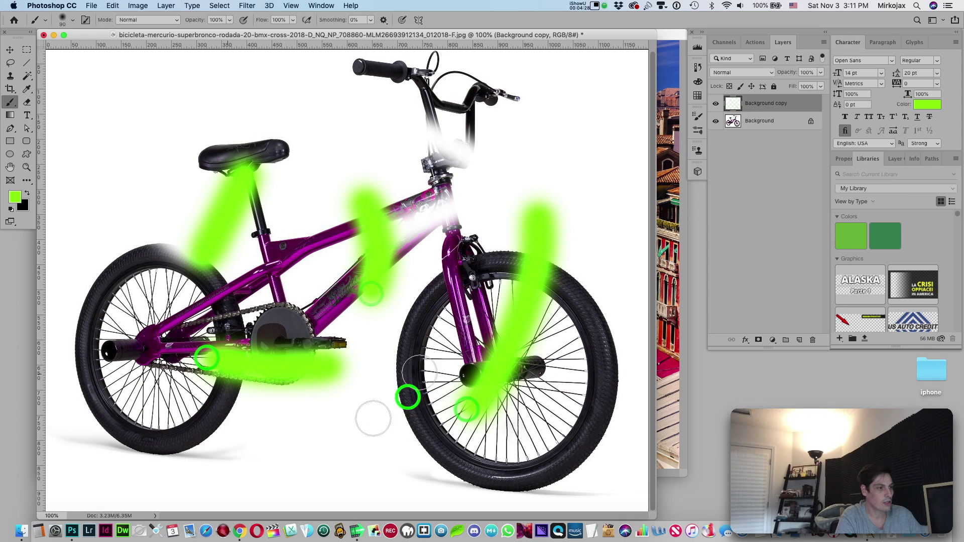
left_click_drag(281, 402, 409, 396)
left_click_drag(472, 136, 405, 145)
left_click_drag(321, 123, 186, 117)
Undo the brush strokes repeatedly until the bike is clean again
left_click(92, 5)
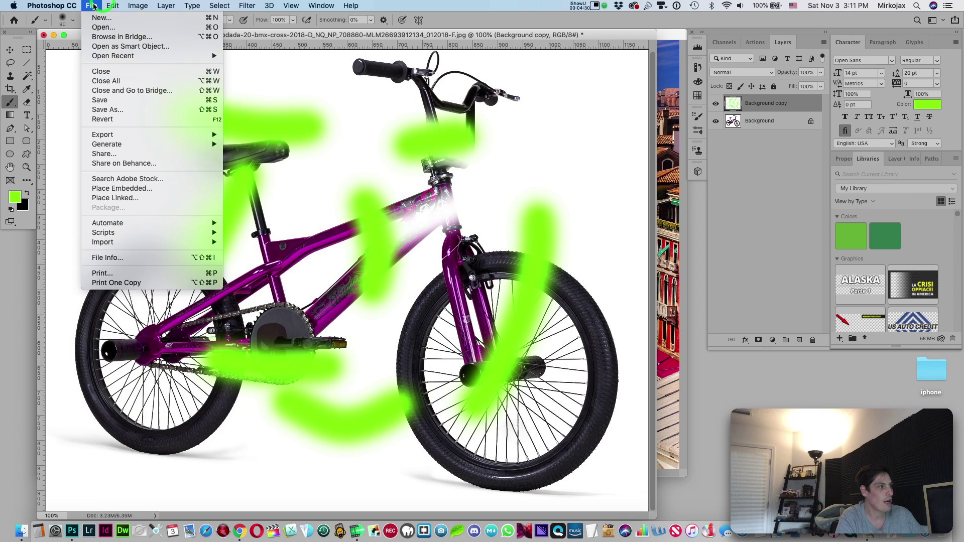
left_click(123, 18)
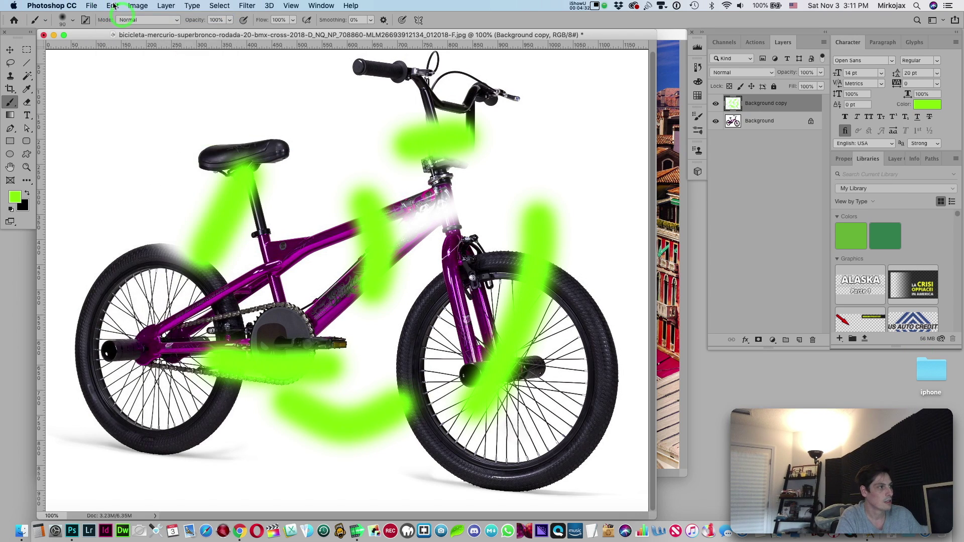
left_click(123, 18)
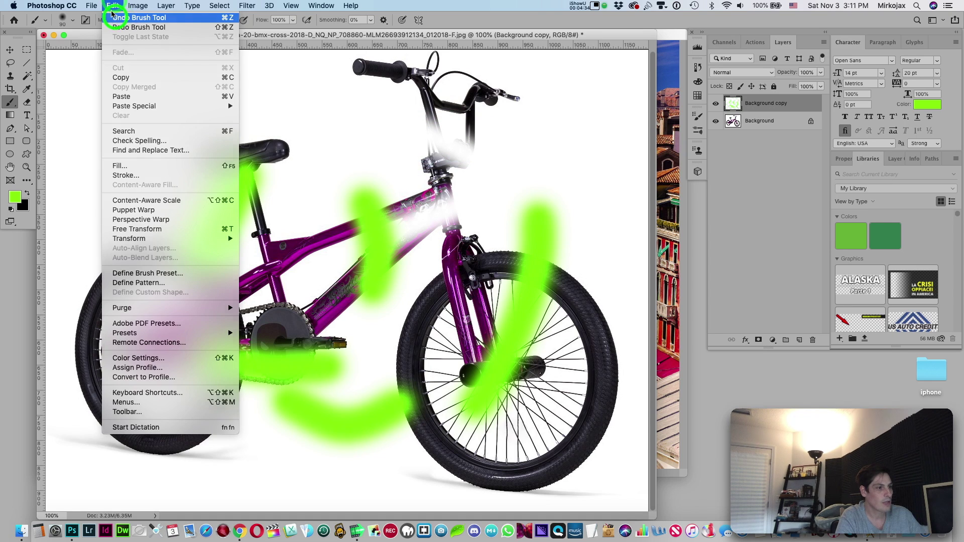
left_click(122, 18)
left_click(126, 17)
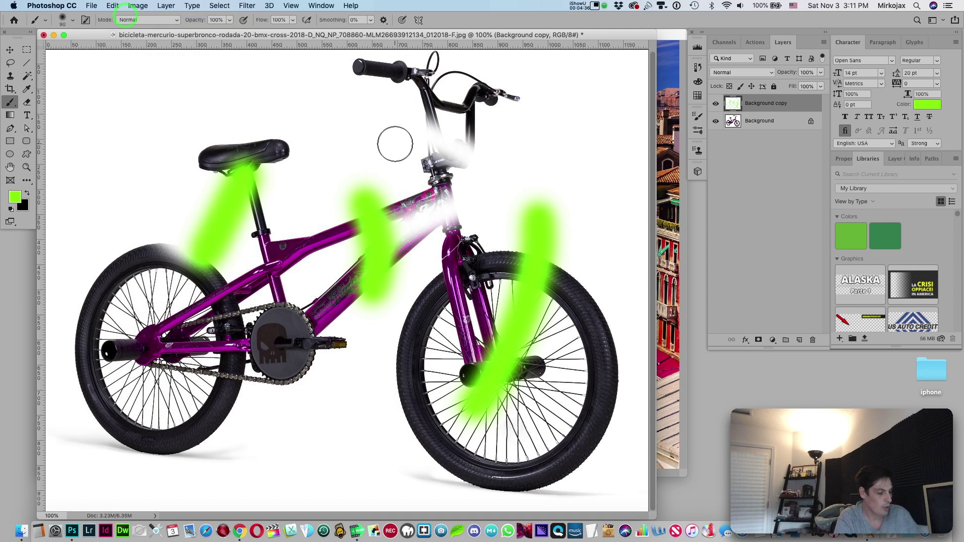
key("super+z")
key("super+z")
key("super+z")
key("super+z")
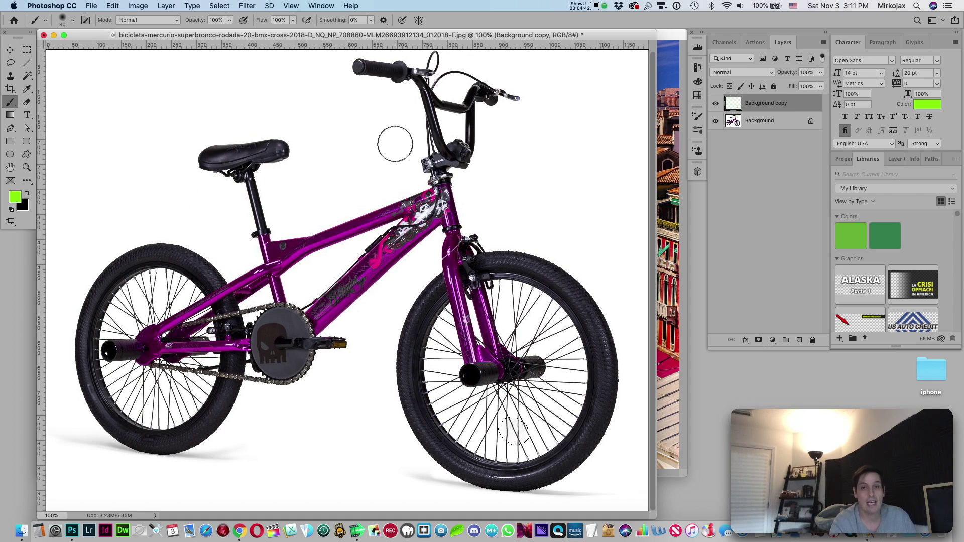
Undo the last wheel stroke and the content-aware fill, then select the Move tool
key("super+z")
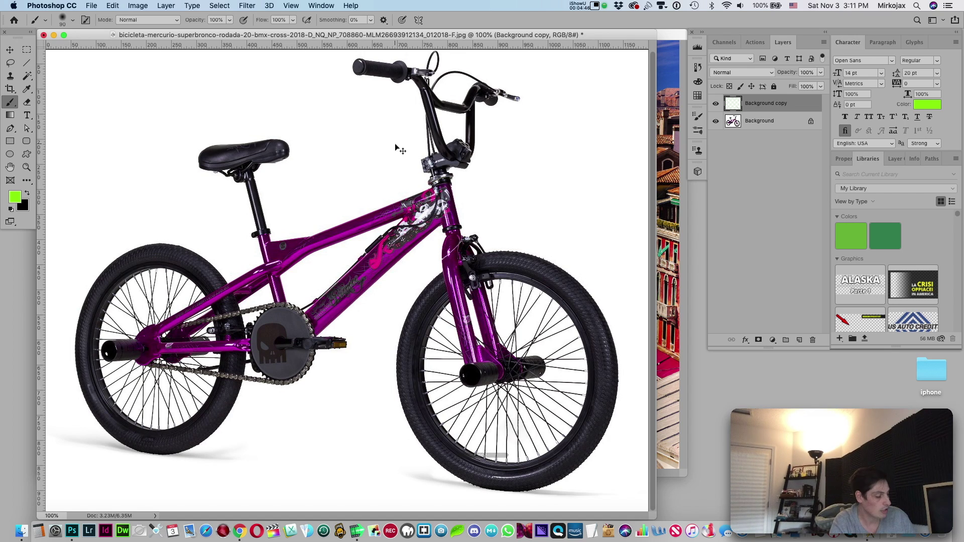
key("super+z")
key("super+z")
key("super+z")
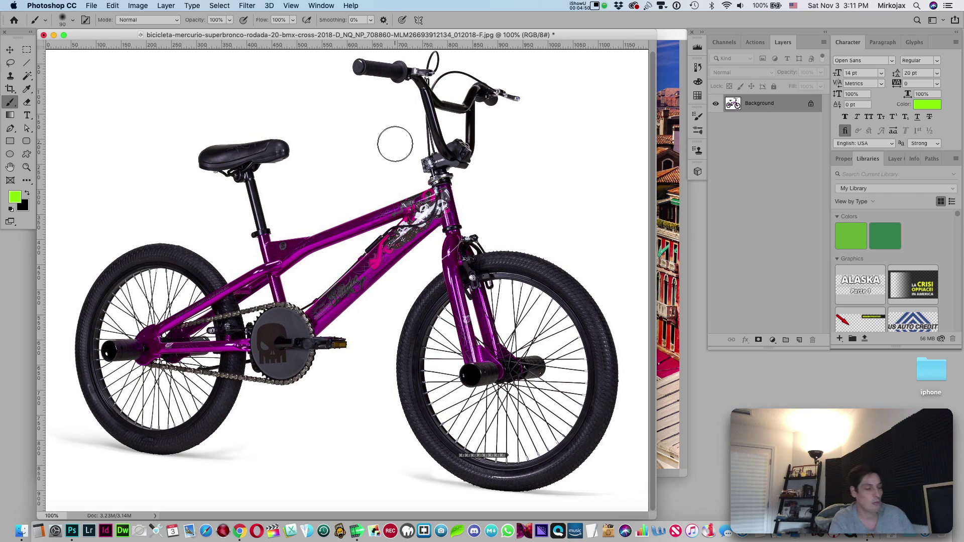
left_click(9, 49)
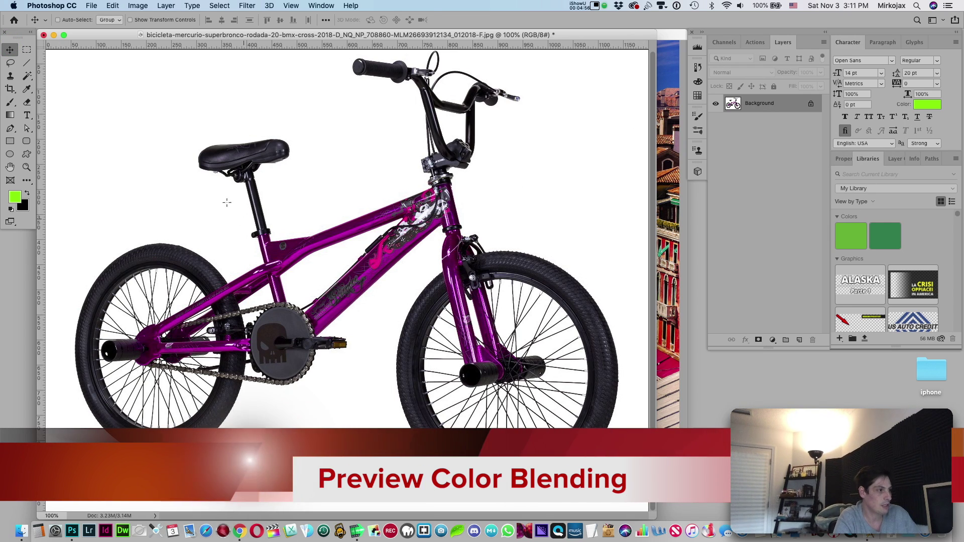
Copy a rectangular section around the bike's seat onto a new layer
key("m")
left_click_drag(181, 132, 381, 359)
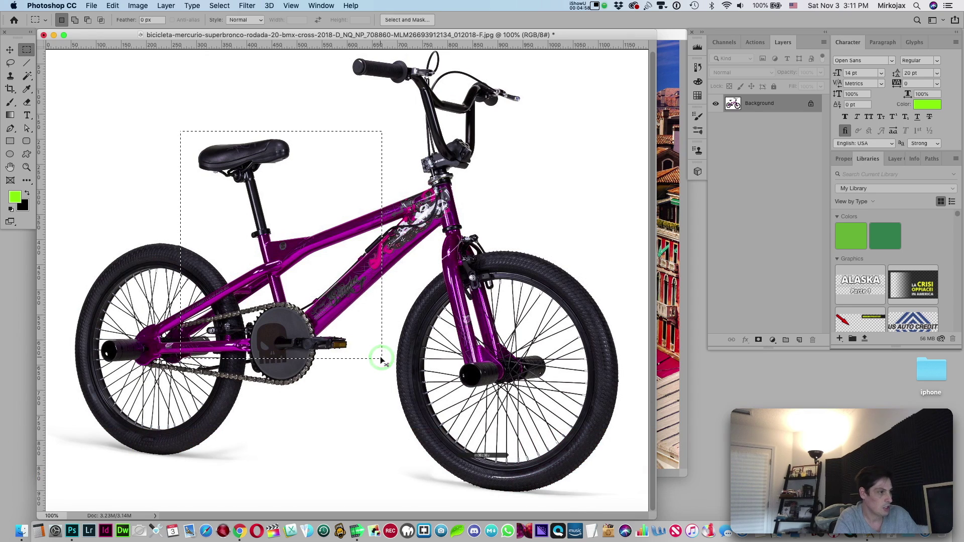
key("super+j")
Preview blend modes on the copied layer, then bring up the Venice photo and deselect
left_click(728, 73)
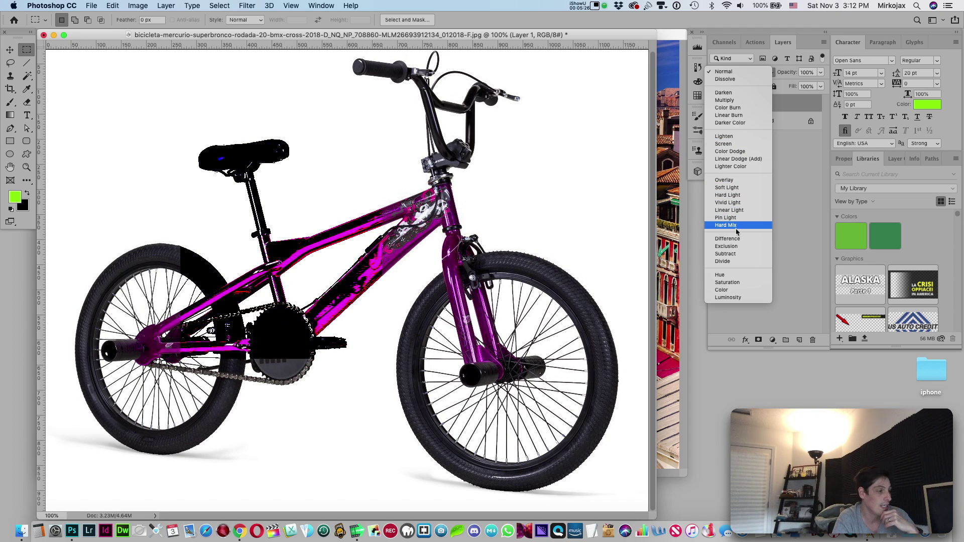
key("Escape")
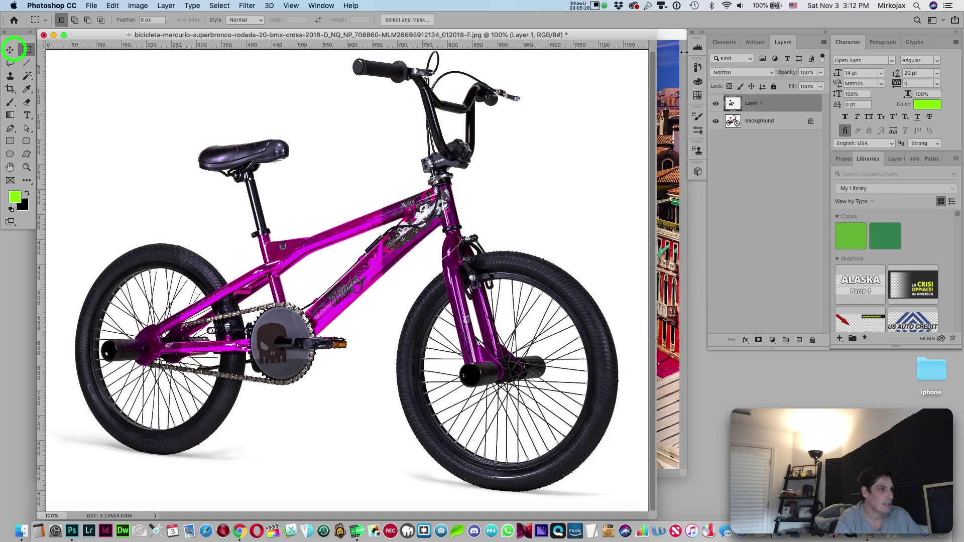
key("ctrl+Tab")
key("ctrl+d")
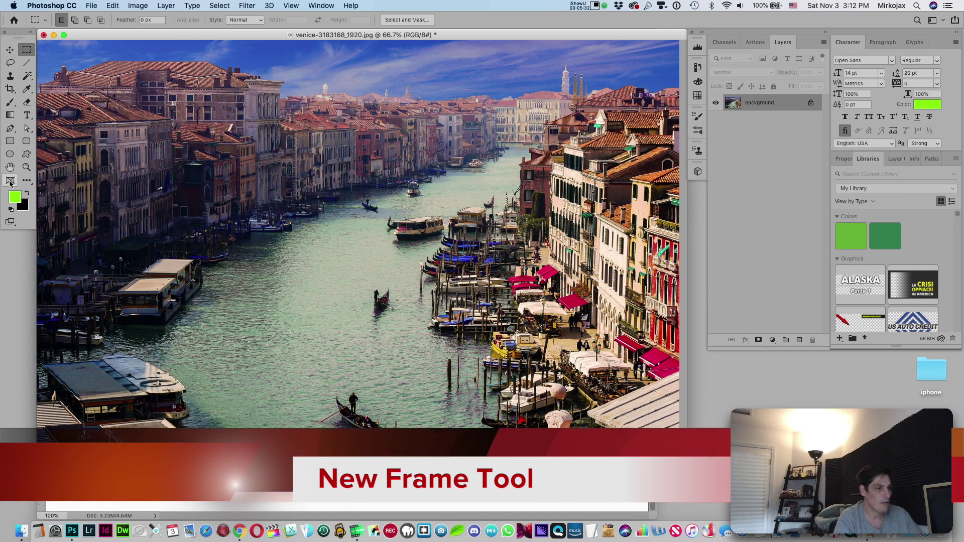
Draw a lime-green square at the photo's upper left and Alt-drag three copies rightward
left_click(10, 181)
left_click(9, 50)
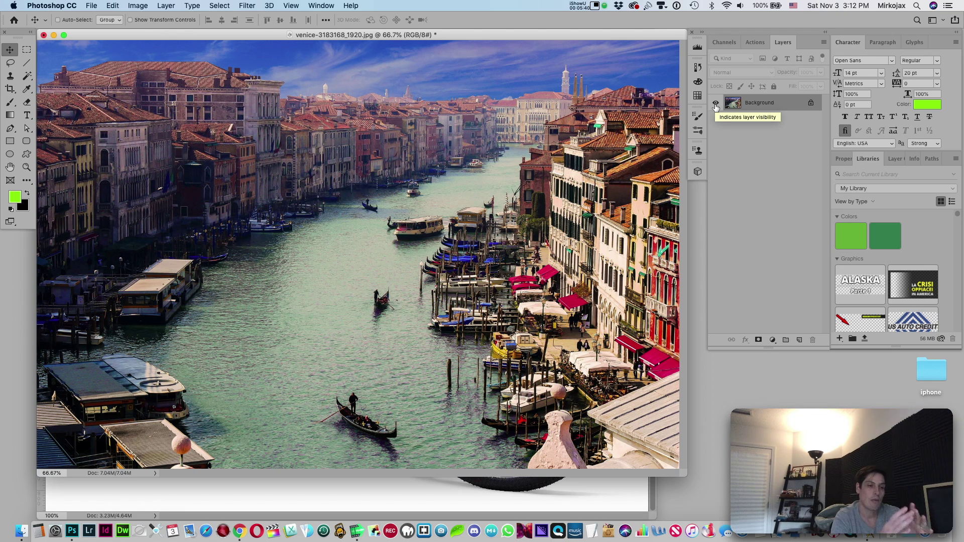
left_click(9, 140)
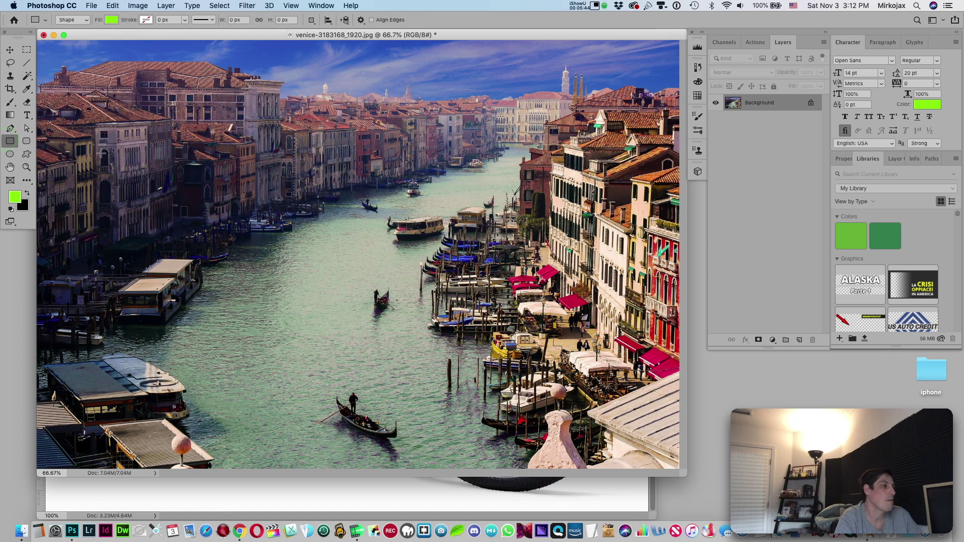
left_click_drag(99, 145, 192, 237)
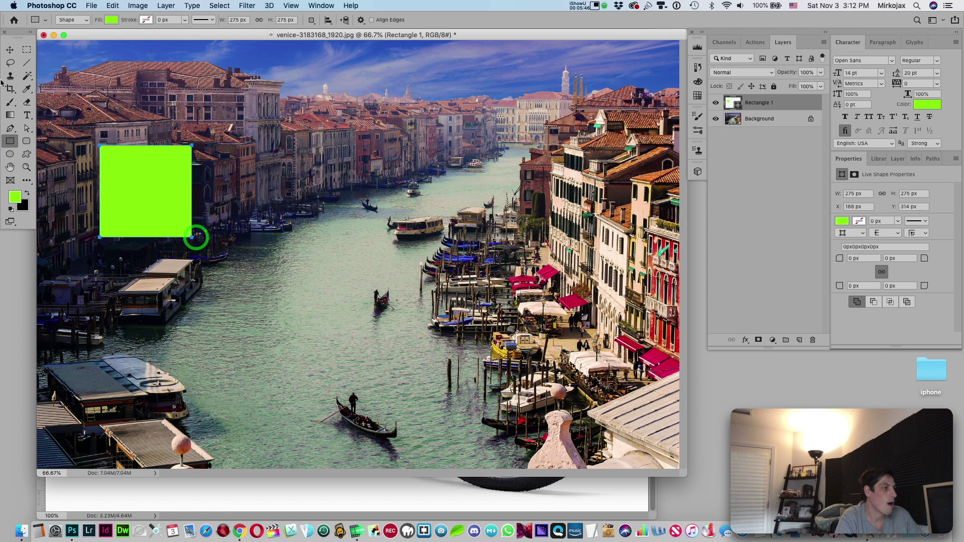
left_click(9, 50)
left_click_drag(149, 177, 252, 188)
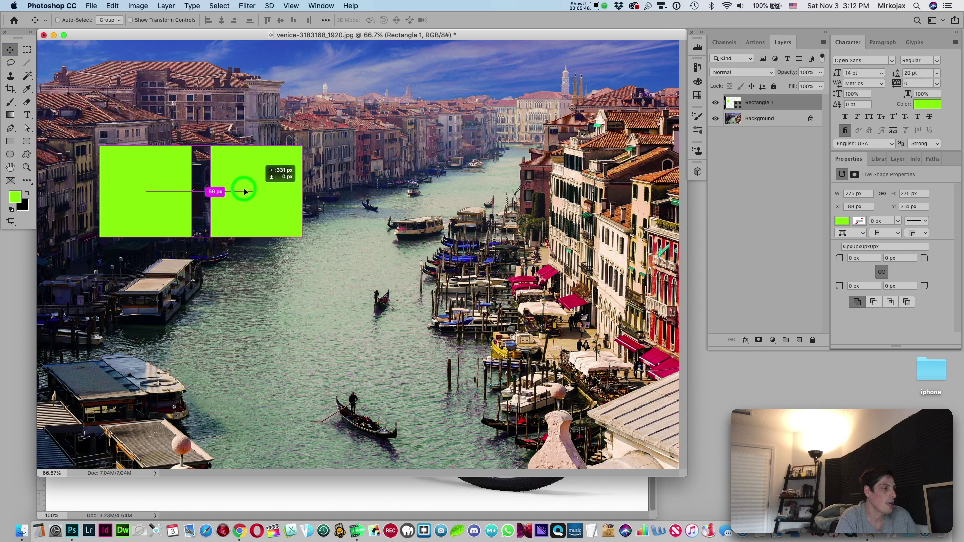
left_click_drag(242, 199, 449, 207)
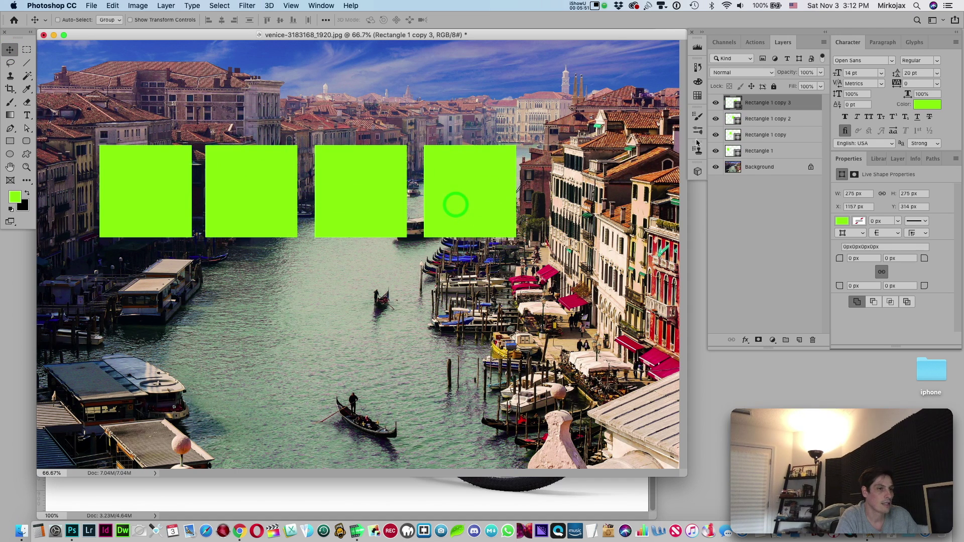
Select all four square layers and distribute their horizontal centres evenly
left_click(733, 150, "shift")
left_click(221, 20)
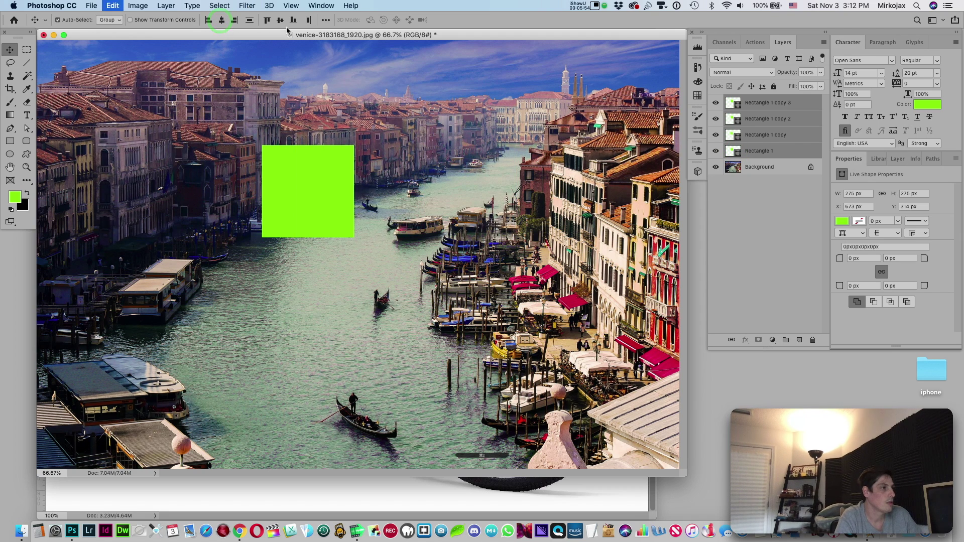
key("super+z")
left_click(279, 20)
left_click(308, 20)
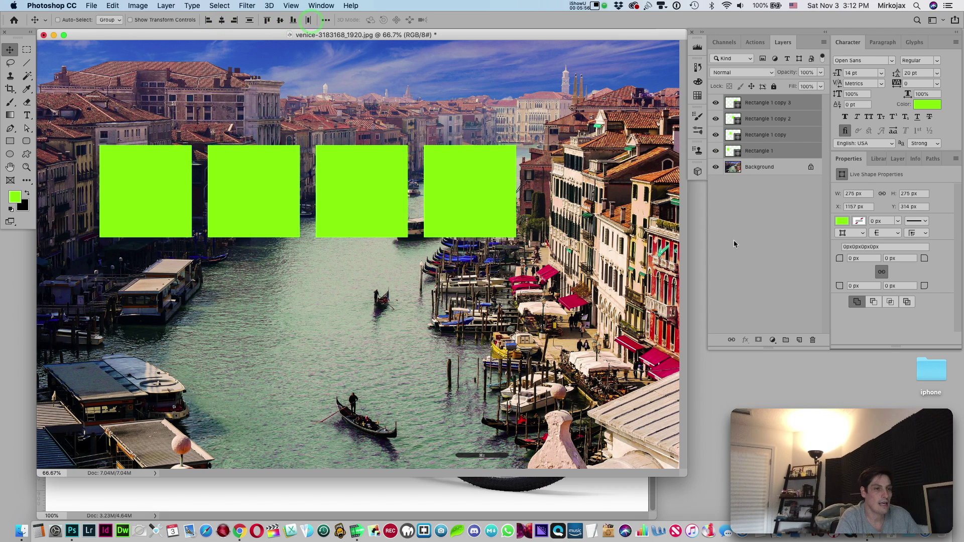
left_click(751, 238)
left_click(877, 159)
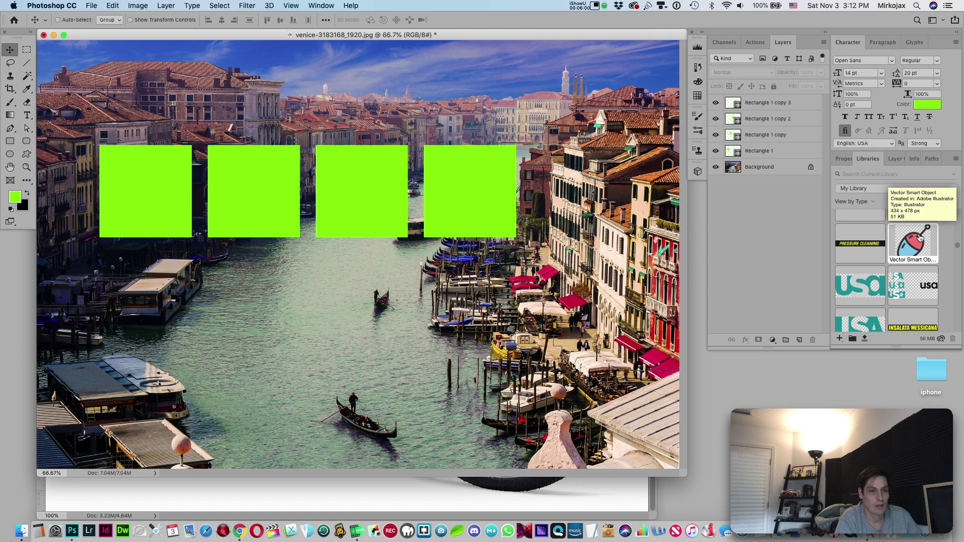
Place the fishing-float library graphic over a square and scale it to about 70%
left_click_drag(916, 245, 477, 186)
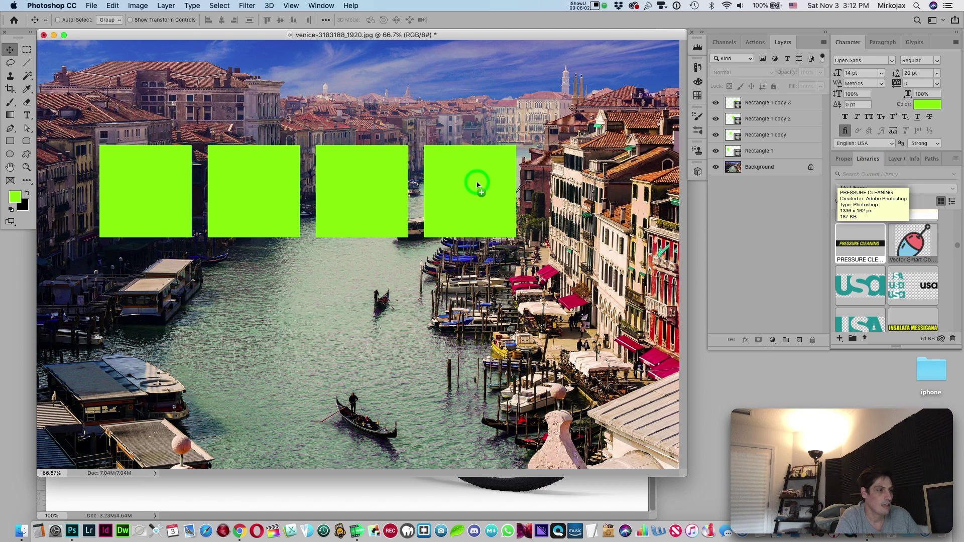
left_click_drag(481, 185, 481, 193)
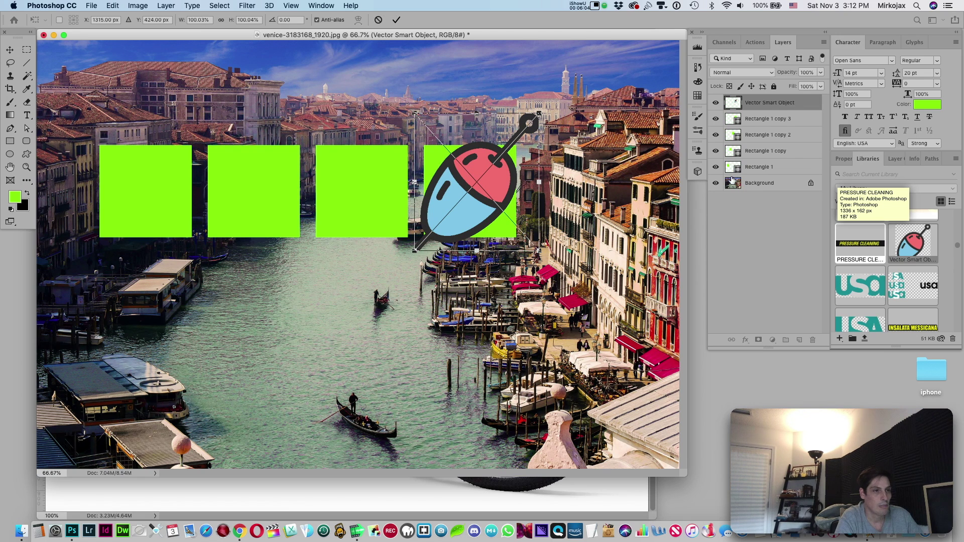
left_click(755, 107)
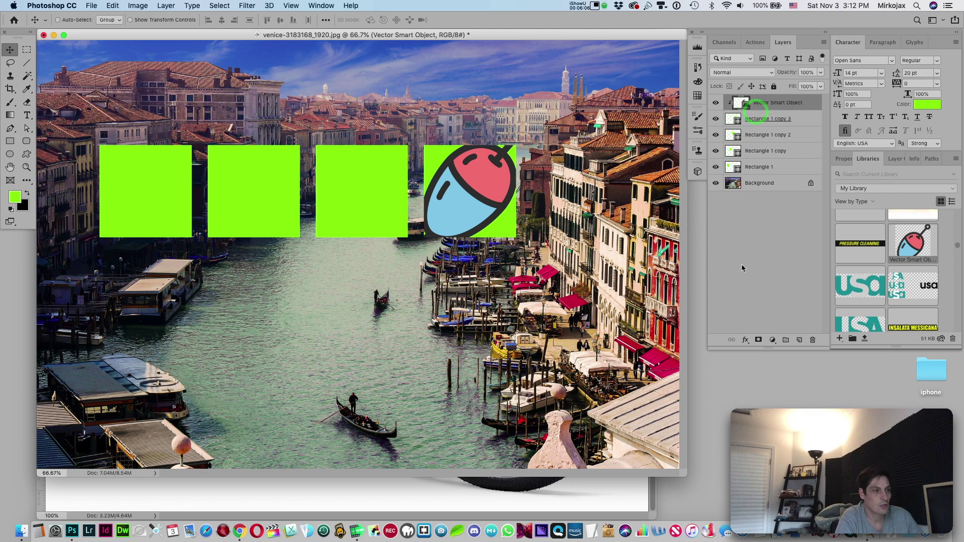
key("ctrl+t")
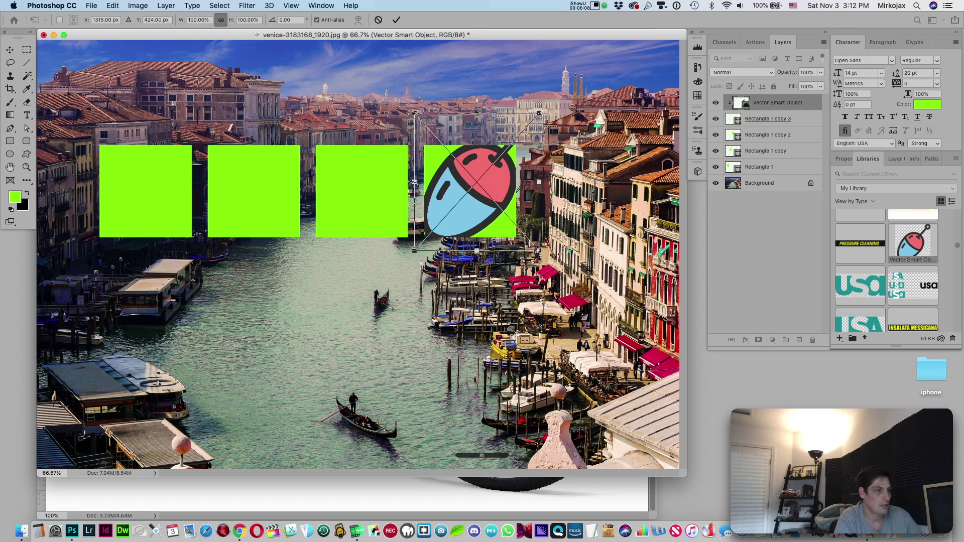
left_click_drag(538, 251, 502, 212)
left_click_drag(468, 136, 470, 186)
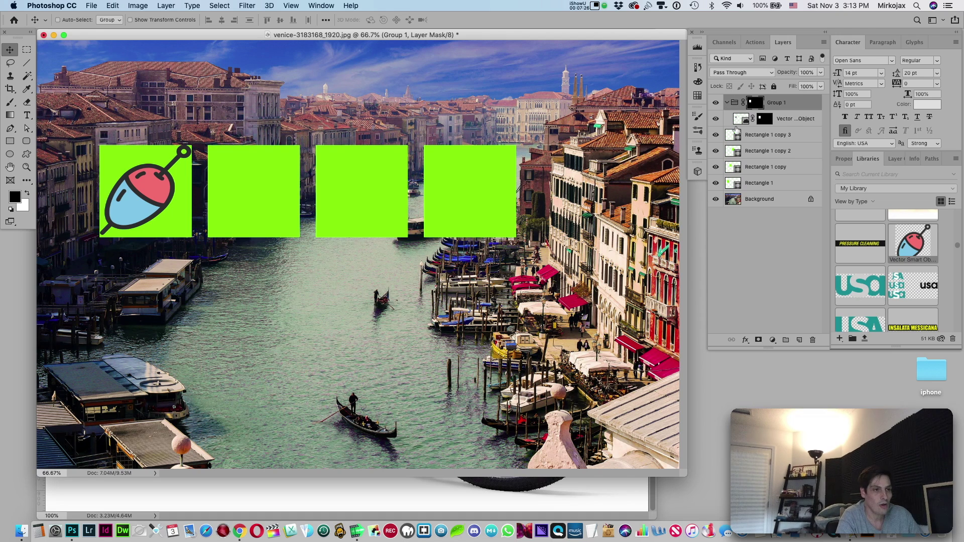
Delete Group 1 and all the green rectangle layers
left_click(740, 118)
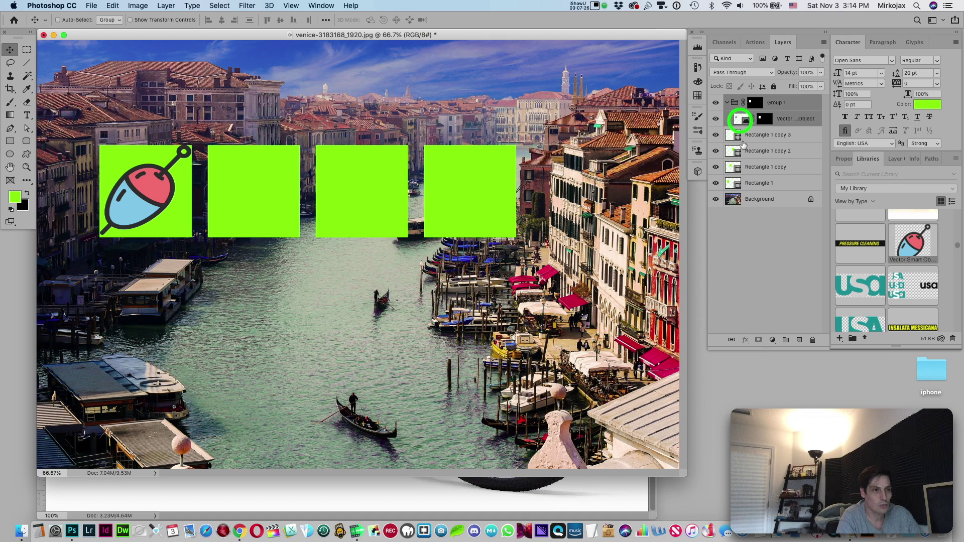
left_click(732, 183, "shift")
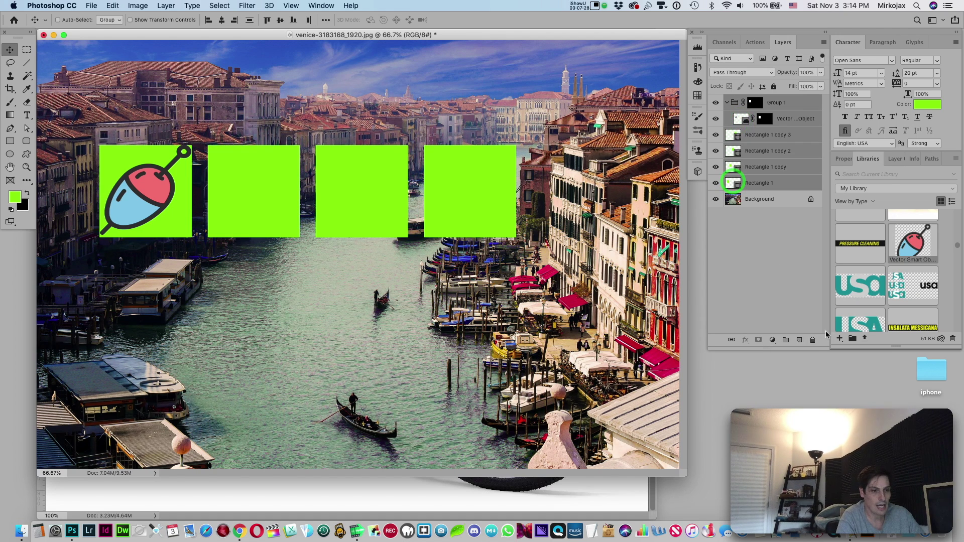
left_click(812, 340)
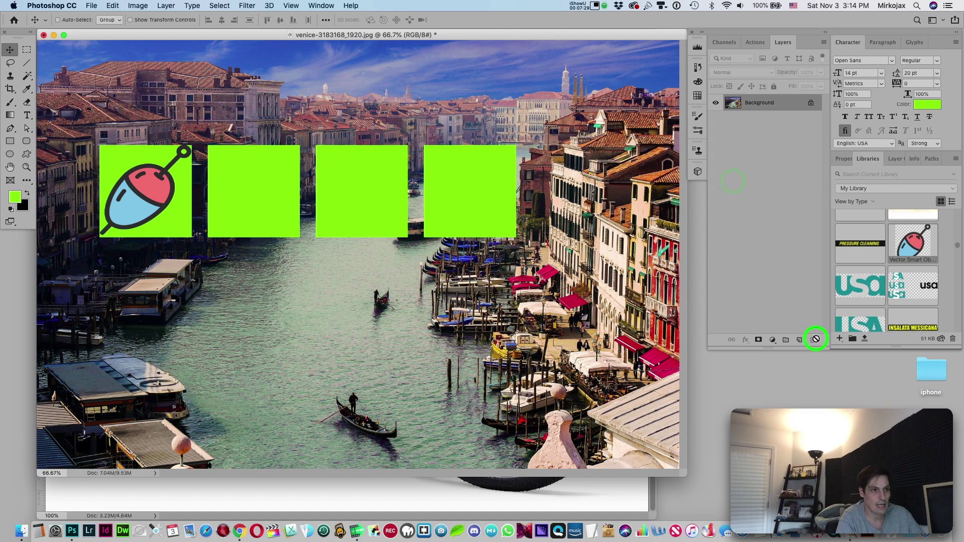
Draw a square placeholder frame at the upper left and Alt-drag a copy to its right
left_click(10, 180)
left_click_drag(78, 124, 199, 236)
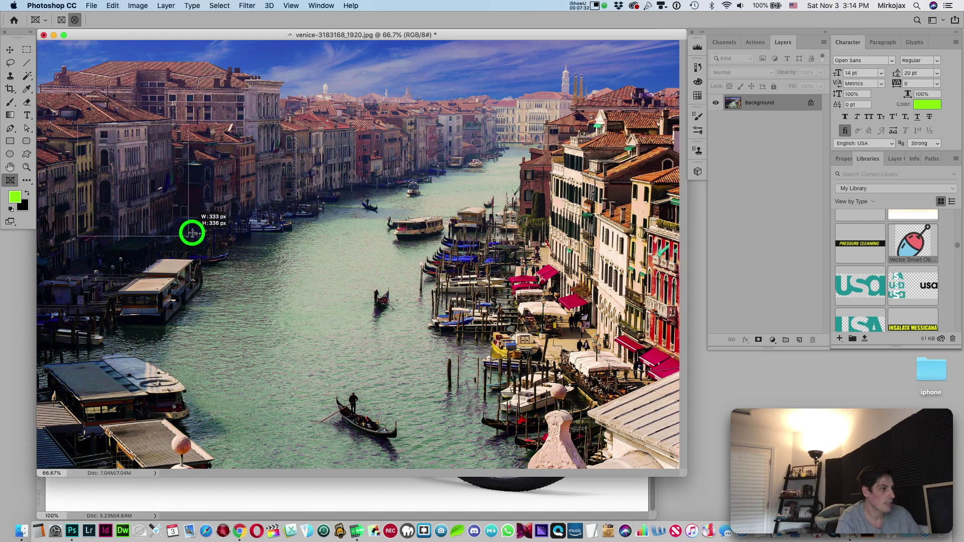
key("v")
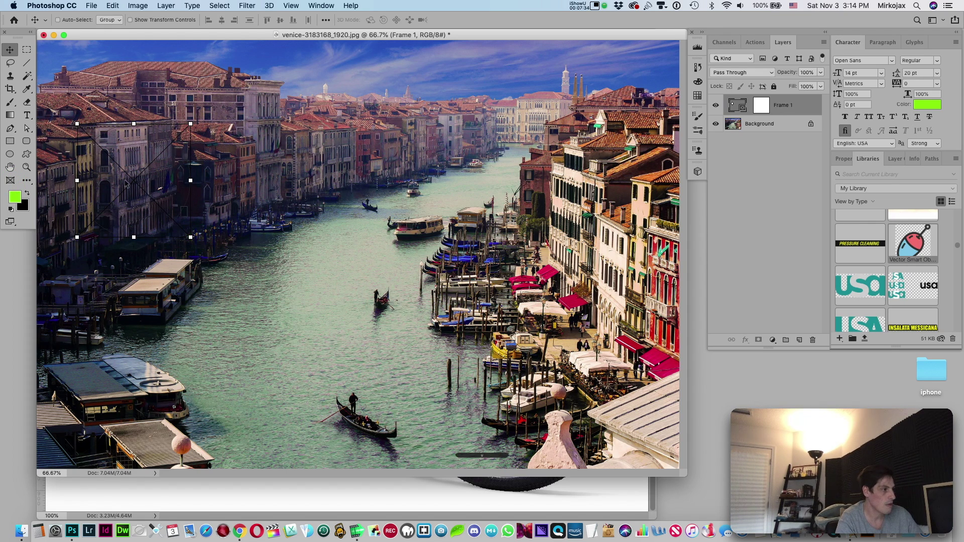
key("c")
left_click(9, 49)
left_click_drag(187, 188, 507, 193)
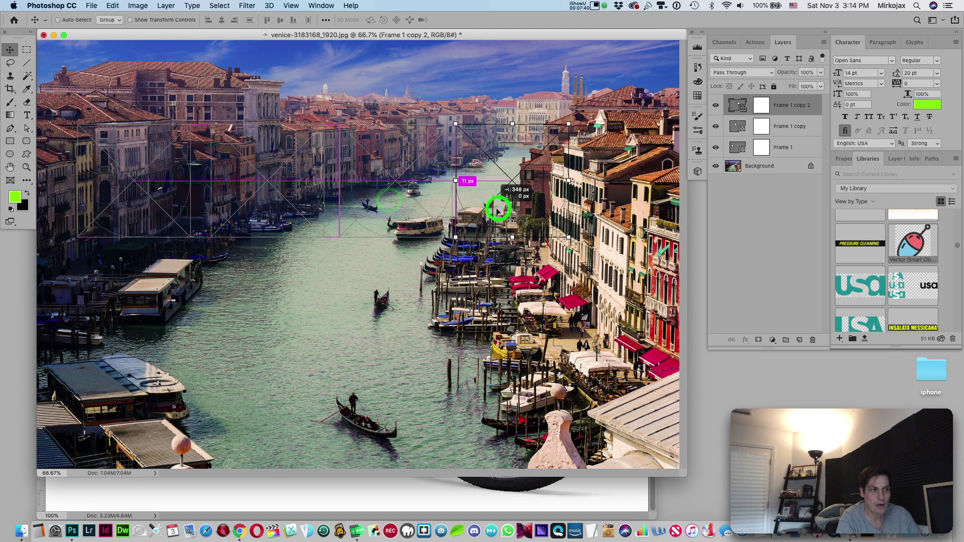
Place the fishing-float library graphic into a middle frame and adjust its position
left_click(733, 171)
left_click(903, 246)
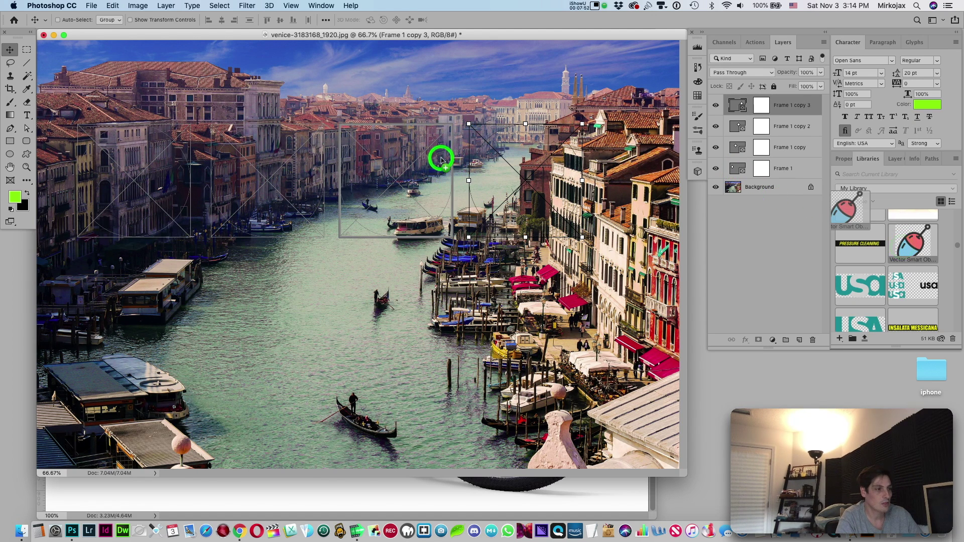
mouse_move(908, 246)
left_mouse_down()
mouse_move(412, 173)
mouse_move(340, 207)
mouse_move(403, 223)
left_mouse_up()
left_click(761, 126)
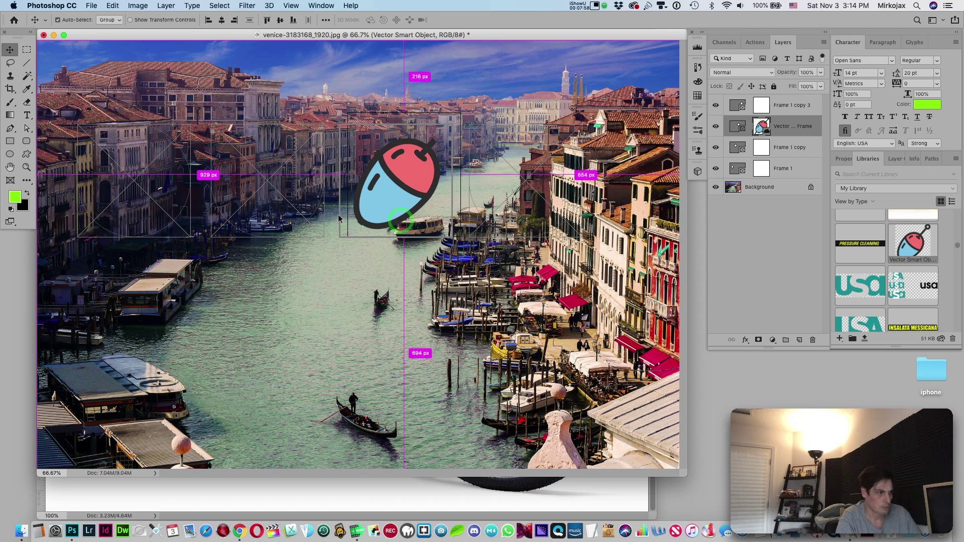
mouse_move(379, 165)
left_mouse_down()
mouse_move(431, 196)
mouse_move(385, 229)
left_mouse_up()
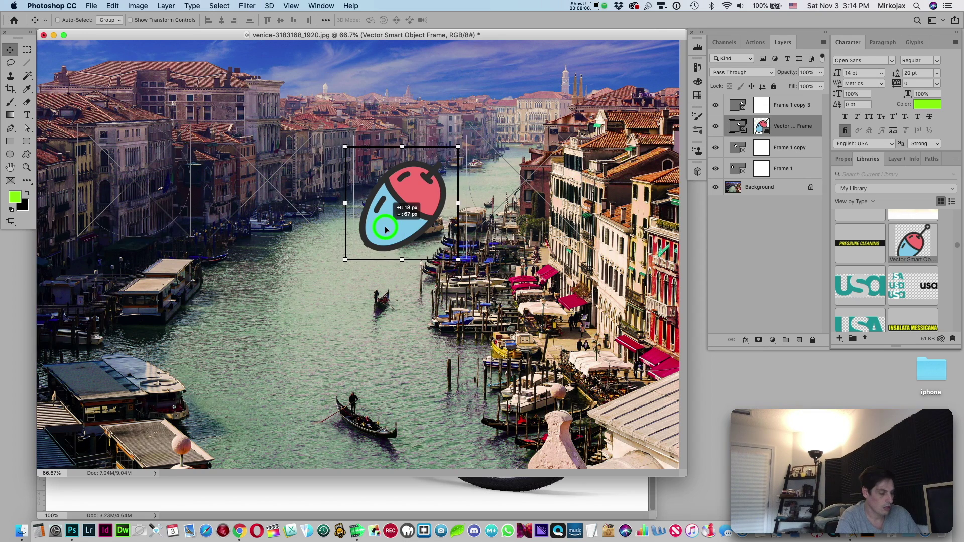
left_click_drag(386, 229, 369, 227)
left_click(764, 247)
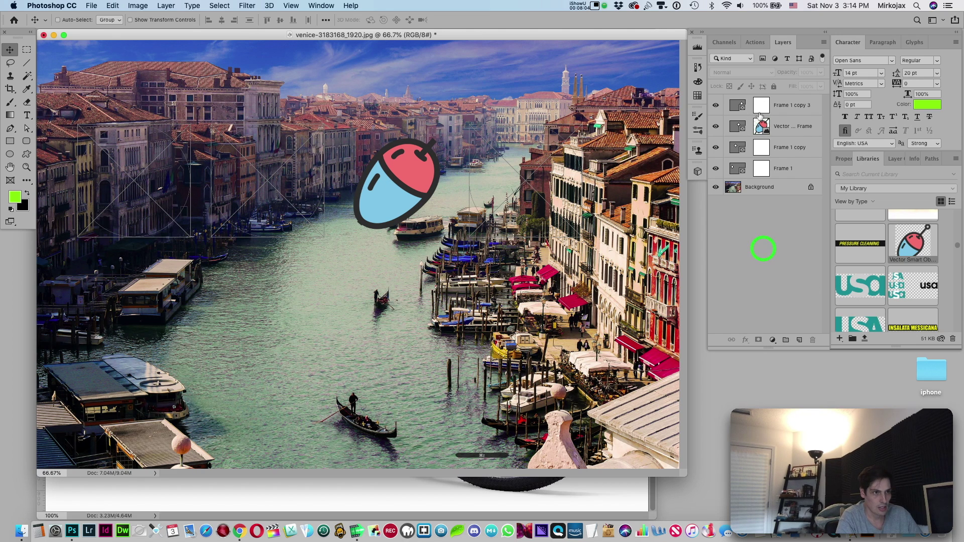
left_click(365, 215)
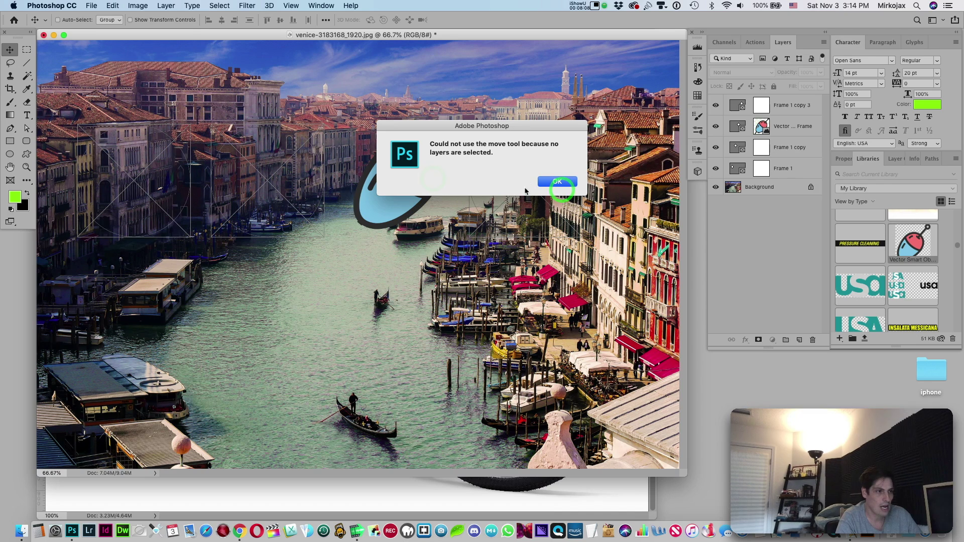
Dismiss the no-layer alert and move the float graphic into position
left_click(557, 182)
left_click(761, 126)
mouse_move(392, 179)
left_mouse_down()
mouse_move(380, 192)
mouse_move(431, 172)
mouse_move(377, 199)
mouse_move(411, 160)
left_mouse_up()
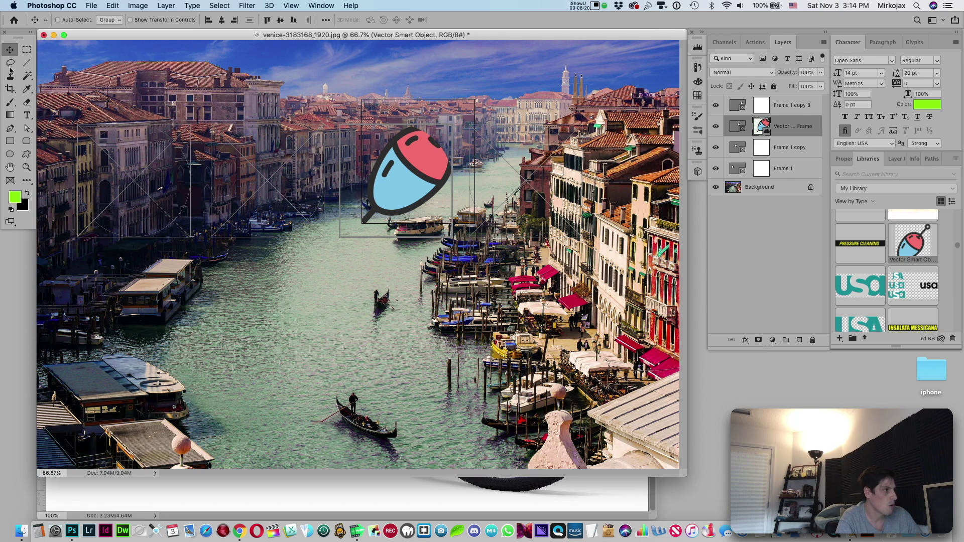
Draw a lower frame filled with the teal USA library graphic, then convert Background to Layer 0
left_click(9, 182)
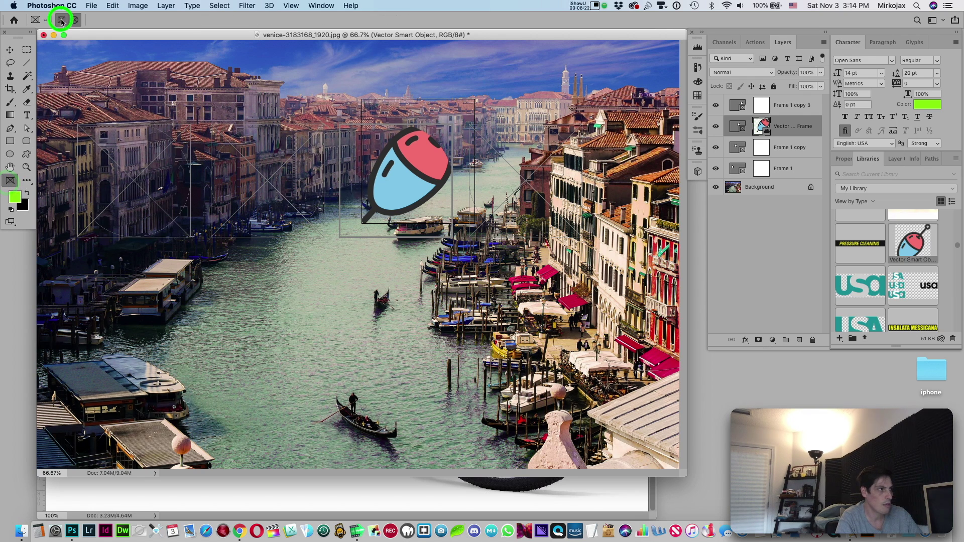
left_click_drag(230, 293, 310, 373)
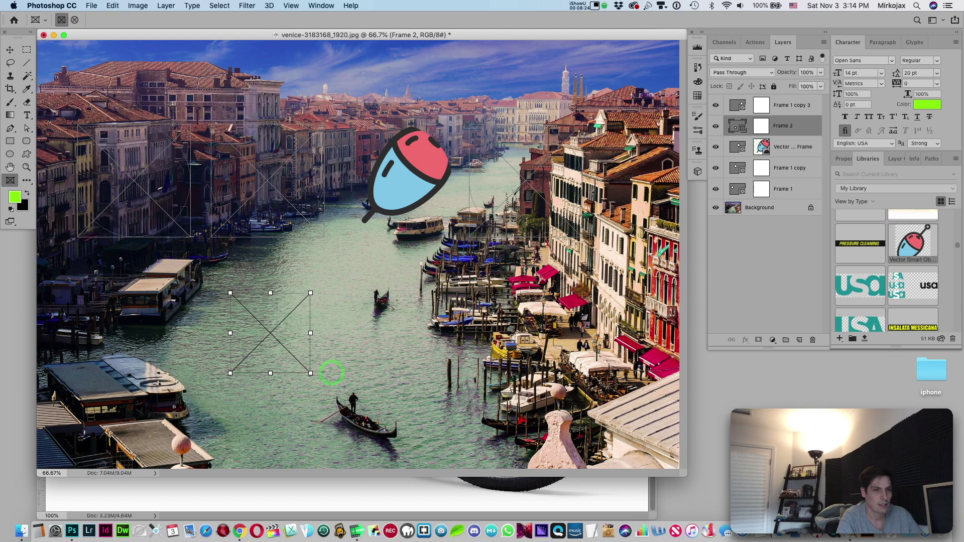
mouse_move(859, 305)
left_mouse_down()
mouse_move(157, 314)
mouse_move(270, 332)
left_mouse_up()
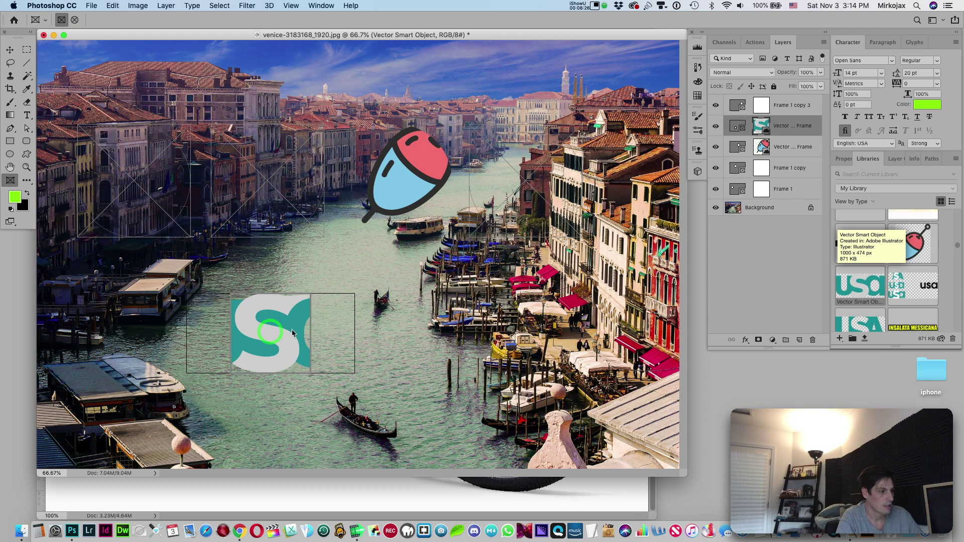
mouse_move(283, 339)
left_mouse_down()
mouse_move(300, 335)
mouse_move(284, 317)
left_mouse_up()
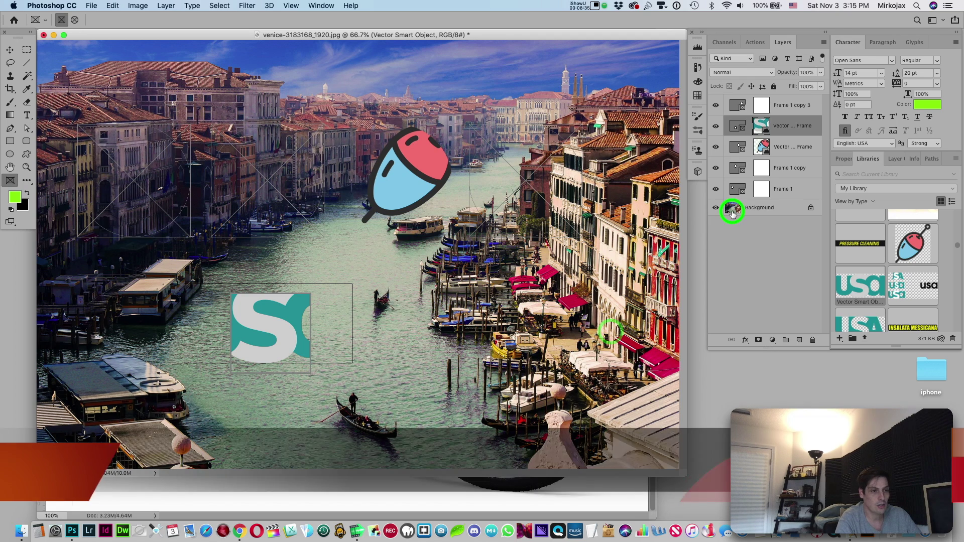
double_click(732, 208)
key("Return")
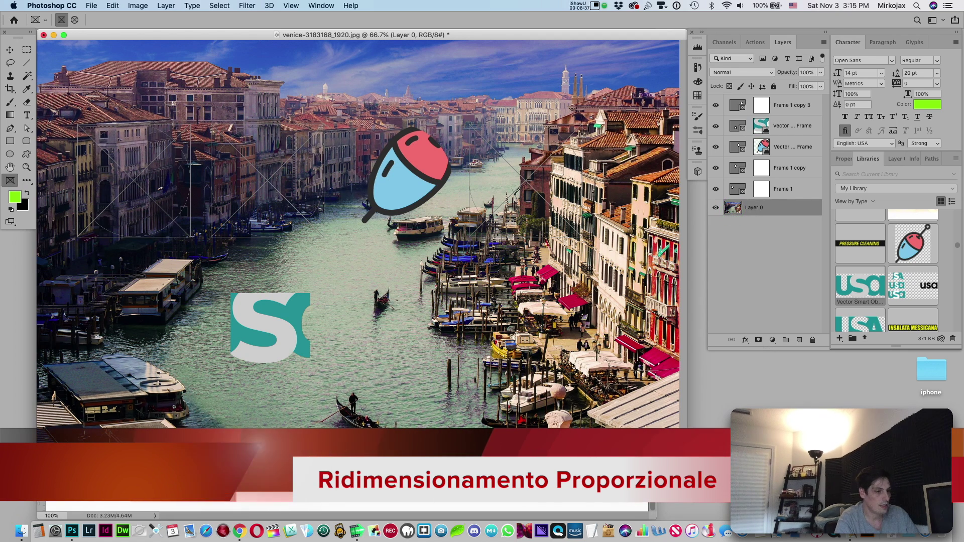
Free-transform Layer 0, resizing the Venice photo proportionally from its corner until it fills most of the canvas
key("ctrl+t")
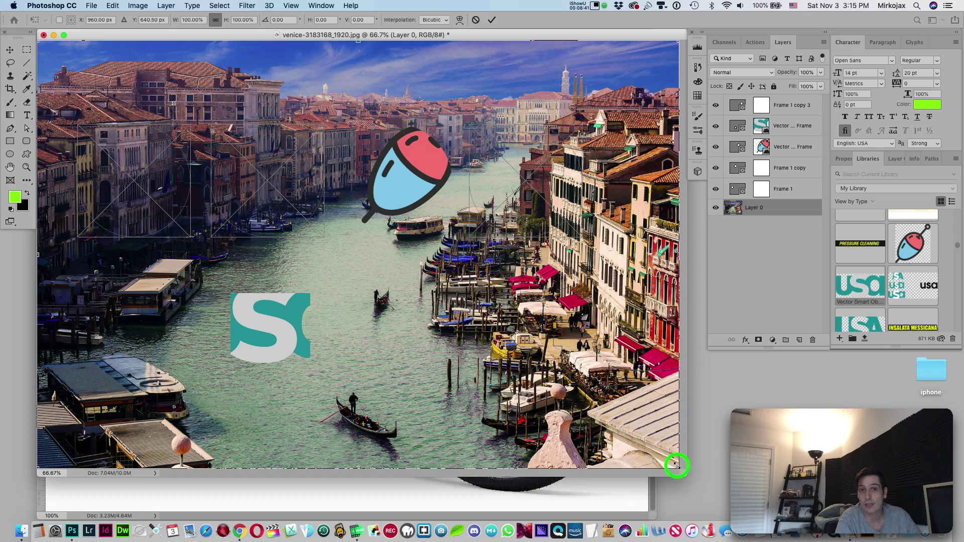
left_click_drag(676, 465, 584, 370)
left_click_drag(459, 259, 516, 414)
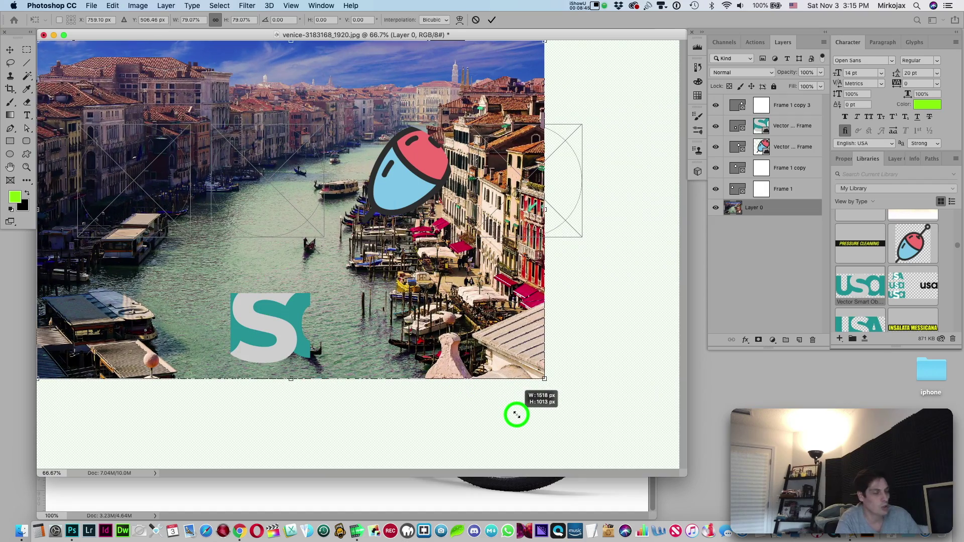
mouse_move(517, 415)
left_mouse_down()
mouse_move(441, 326)
mouse_move(542, 385)
mouse_move(544, 393)
mouse_move(129, 123)
mouse_move(639, 432)
left_mouse_up()
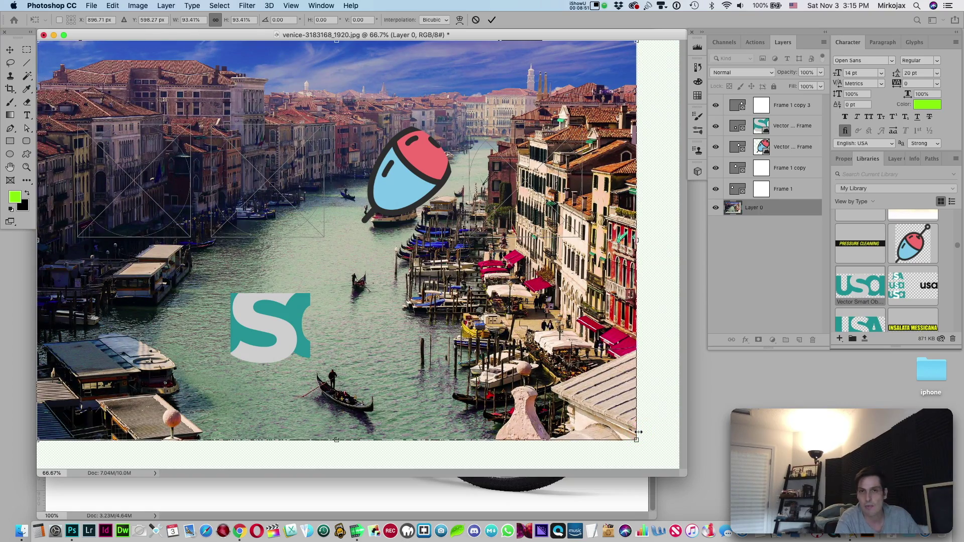
mouse_move(637, 440)
left_mouse_down()
mouse_move(352, 234)
mouse_move(666, 407)
mouse_move(572, 361)
mouse_move(396, 376)
mouse_move(480, 362)
left_mouse_up()
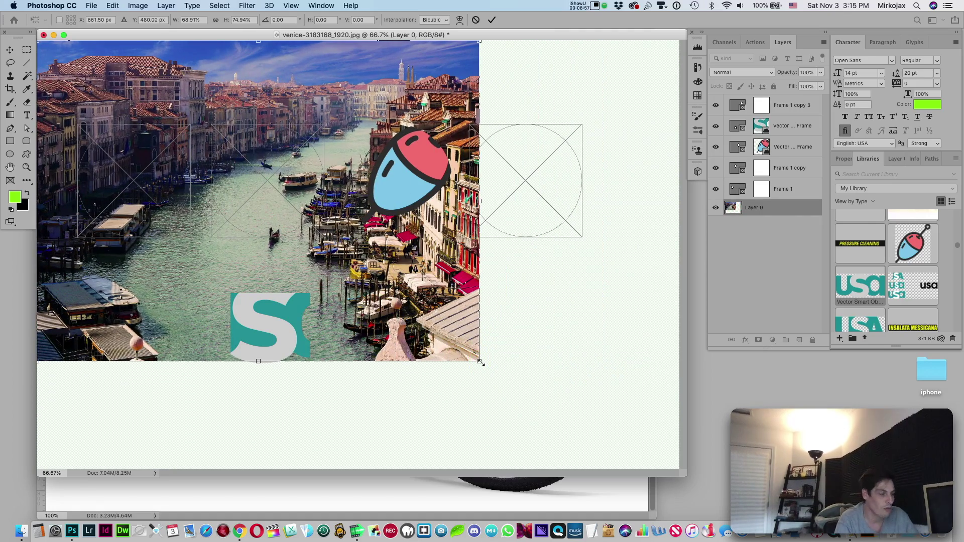
mouse_move(480, 362)
left_mouse_down()
mouse_move(609, 351)
mouse_move(602, 394)
mouse_move(453, 318)
mouse_move(555, 426)
mouse_move(545, 323)
mouse_move(673, 404)
mouse_move(486, 307)
left_mouse_up()
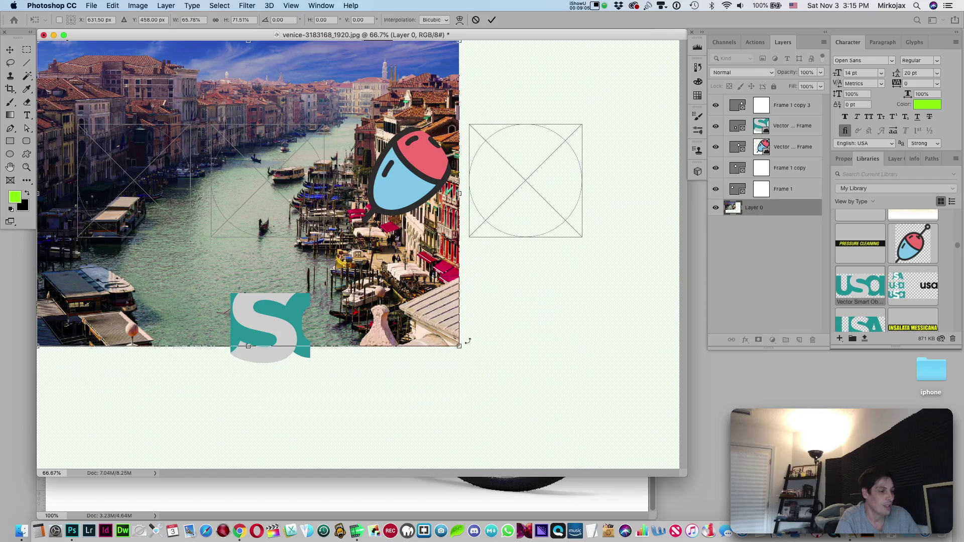
mouse_move(458, 346)
left_mouse_down()
mouse_move(581, 415)
mouse_move(559, 333)
mouse_move(641, 209)
mouse_move(655, 472)
left_mouse_up()
mouse_move(120, 322)
left_mouse_down()
mouse_move(142, 364)
mouse_move(185, 388)
mouse_move(622, 478)
mouse_move(633, 438)
left_mouse_up()
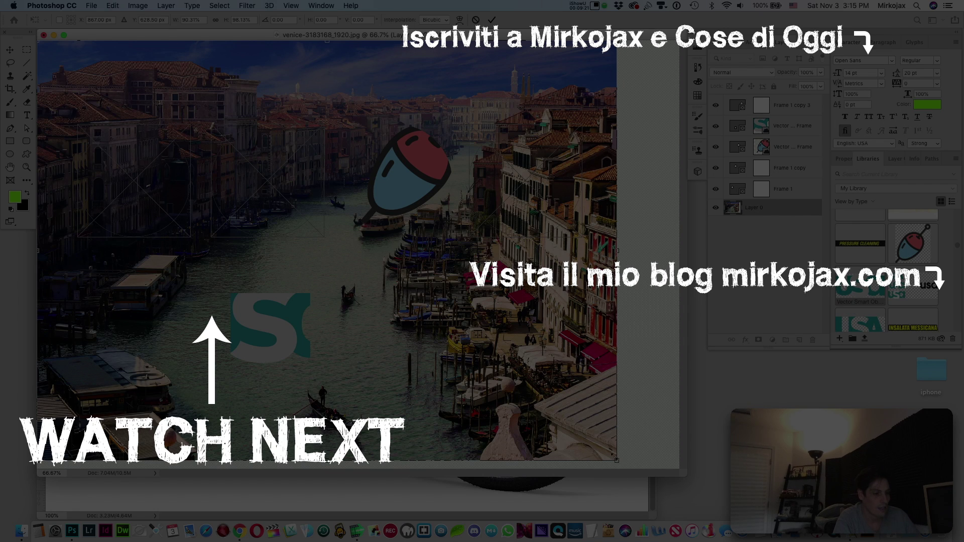
Drag the transform corner far left to narrow the Venice photo into a strip, then stop recording
left_click_drag(617, 460, 209, 421)
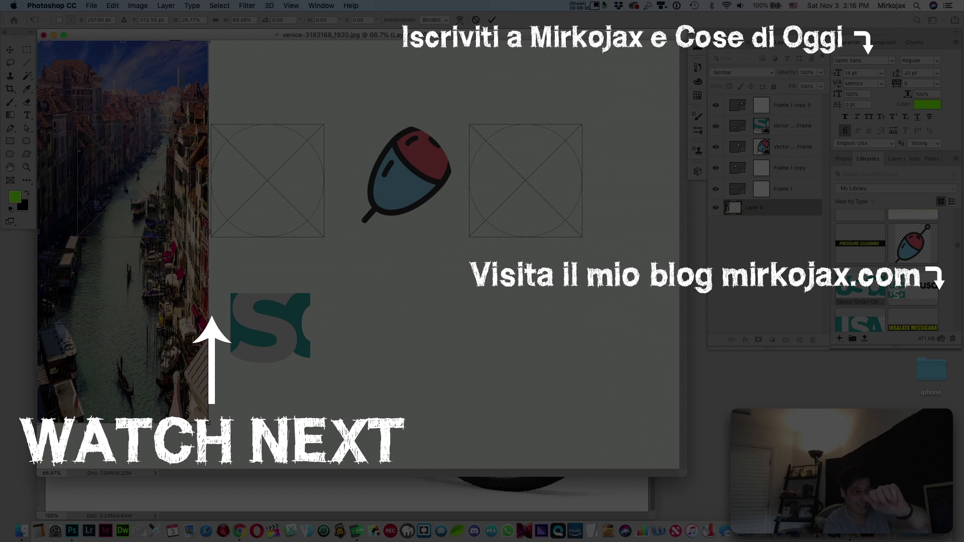
left_click(594, 5)
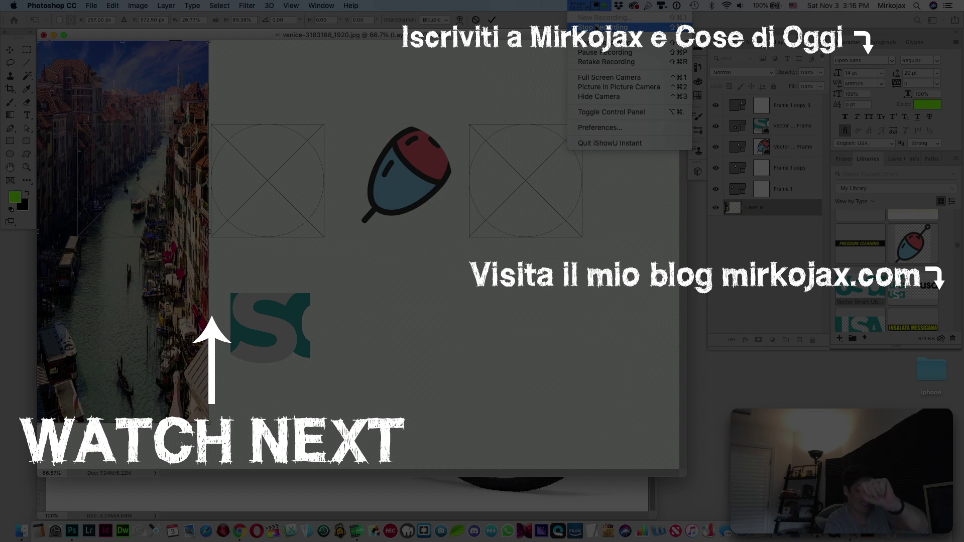